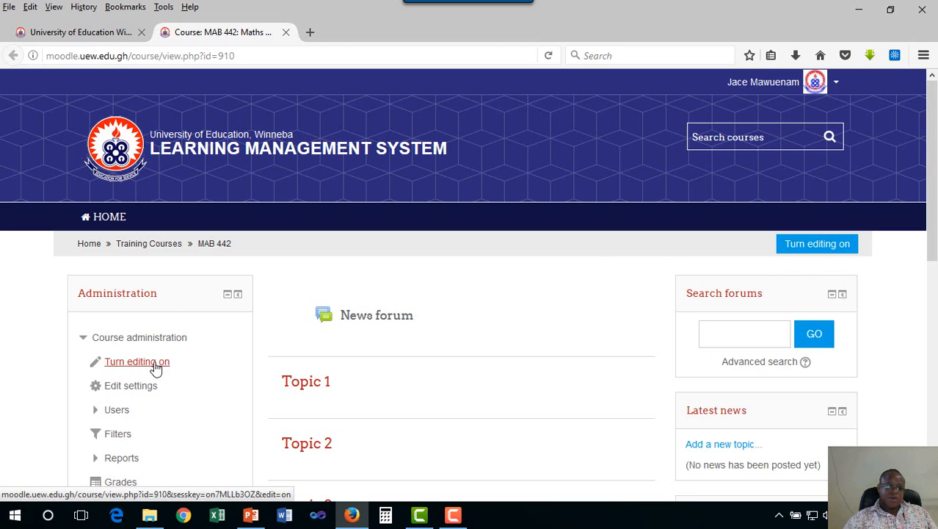
- Turn on editing for the MAB 442 course page
left_click(808, 248)
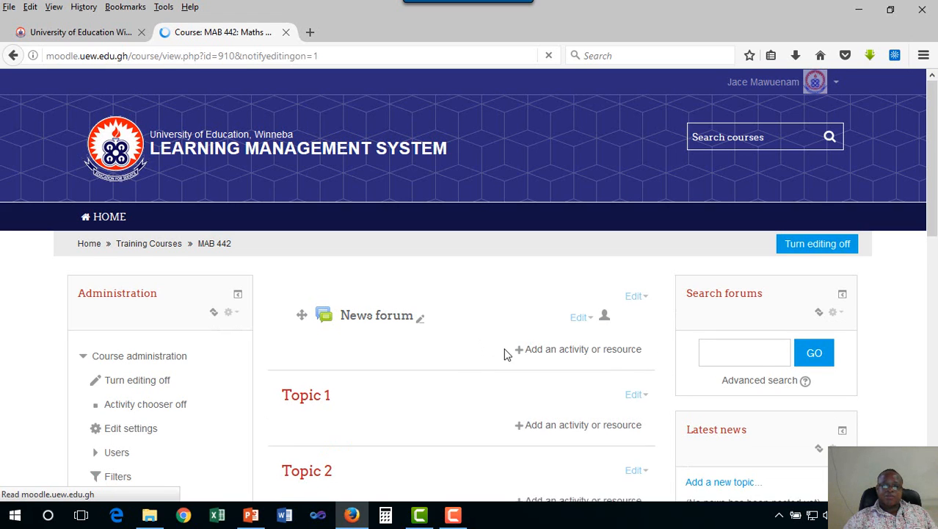
scroll(504, 352, "down", 1)
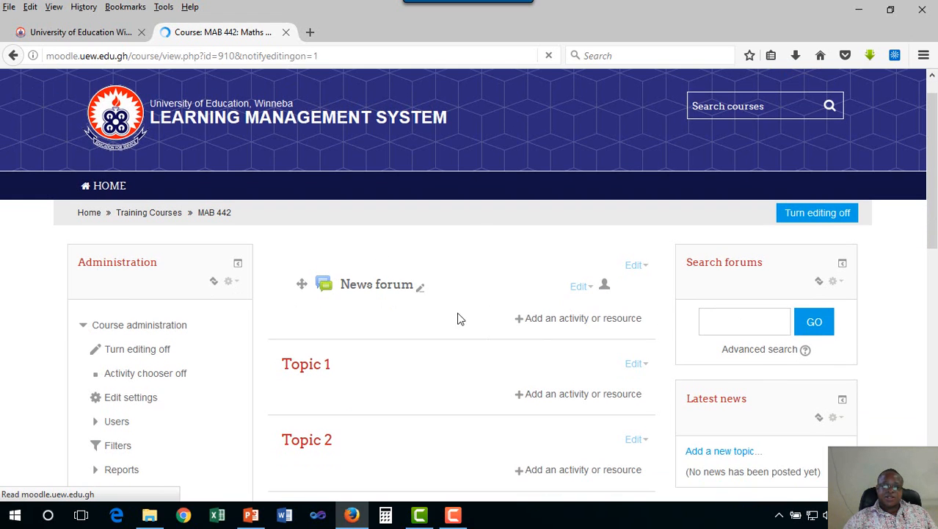
scroll(450, 318, "down", 1)
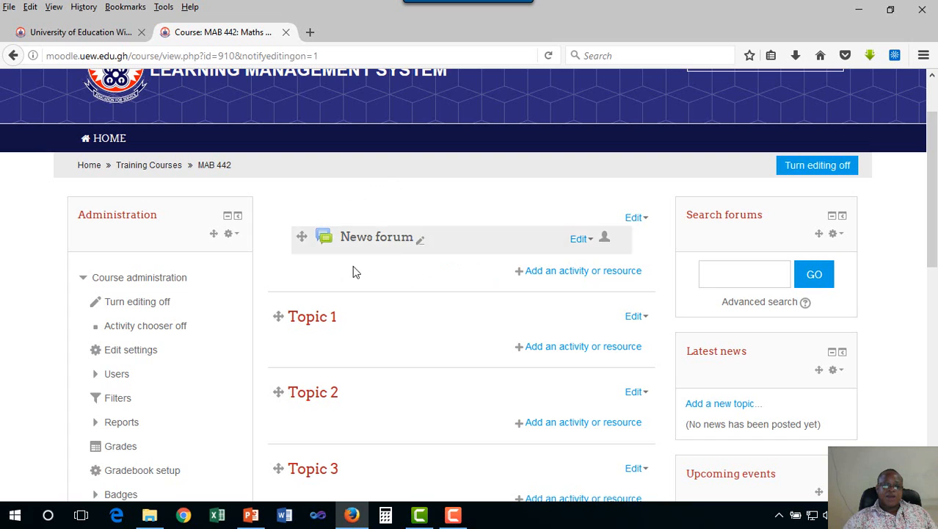
scroll(441, 245, "up", 2)
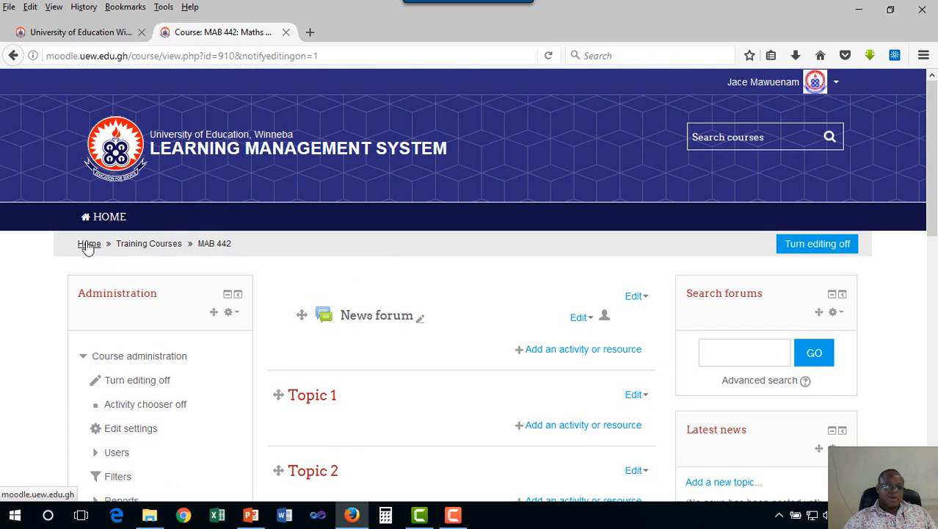
- Open the learning management system's home page in a new browser tab and switch to it
right_click(87, 248)
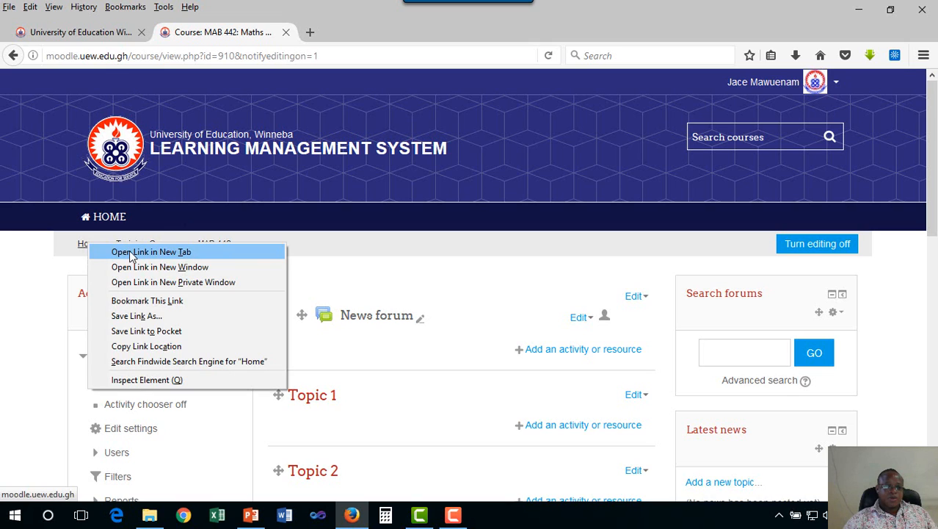
left_click(117, 251)
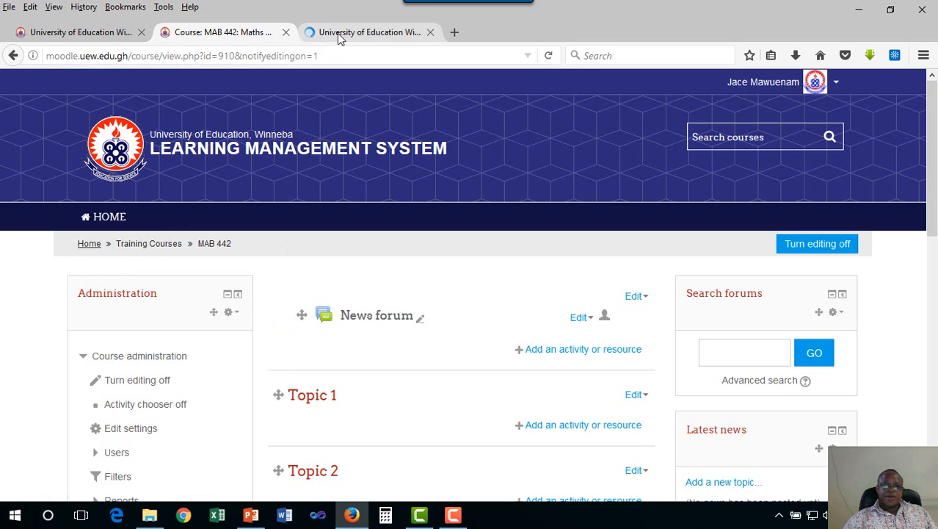
left_click(339, 37)
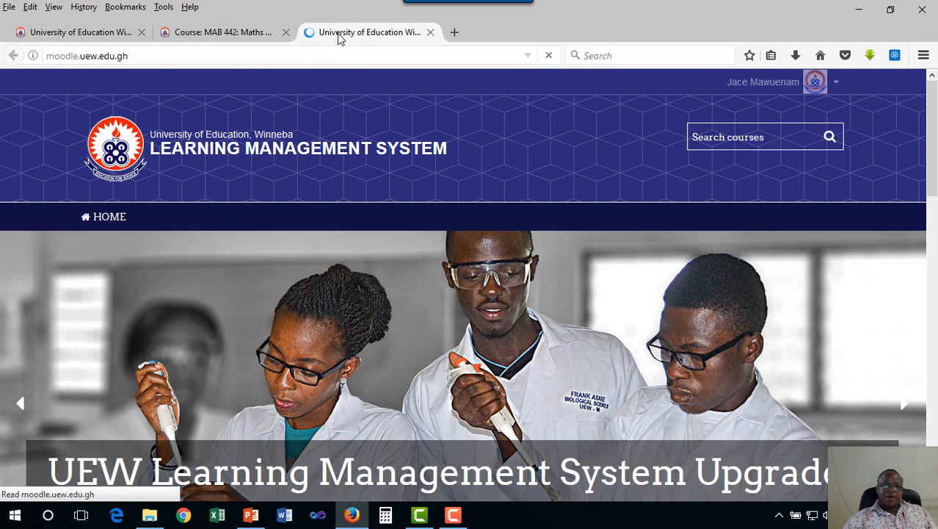
- Search the courses for "edi 502" and open the EDI 502 Computer Applications in Education course without a session number
left_click(738, 136)
type("ed")
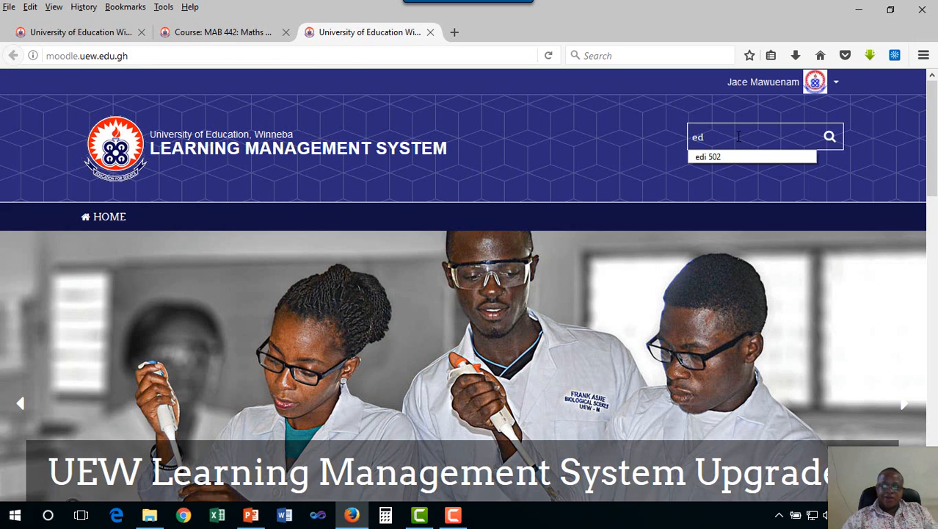
left_click(727, 158)
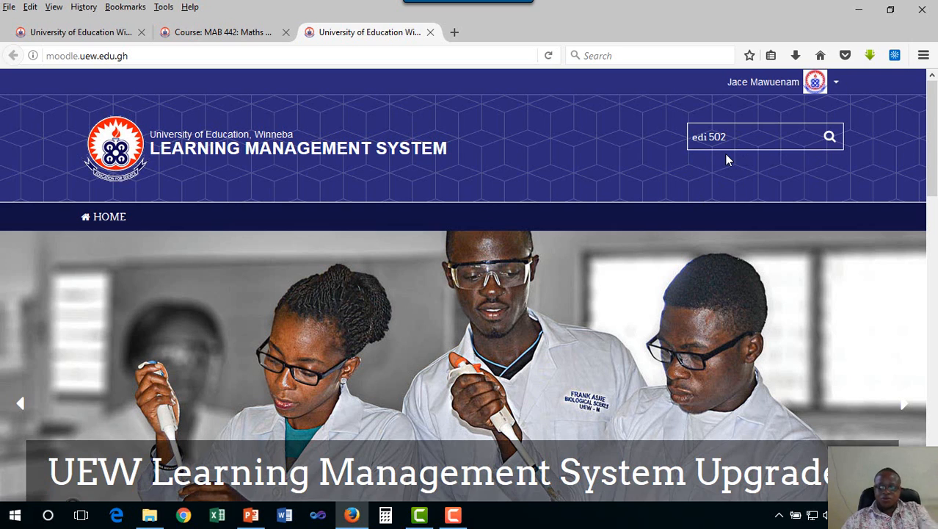
key("Return")
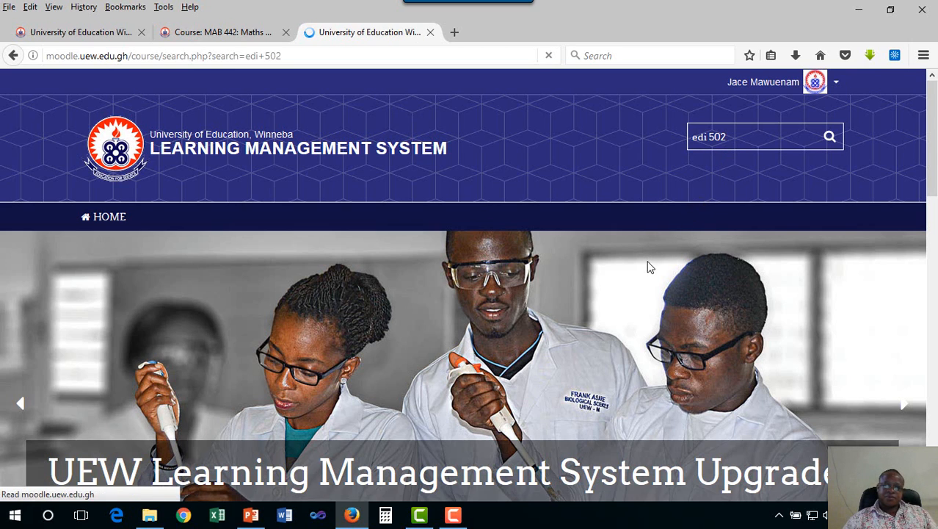
scroll(648, 266, "down", 8)
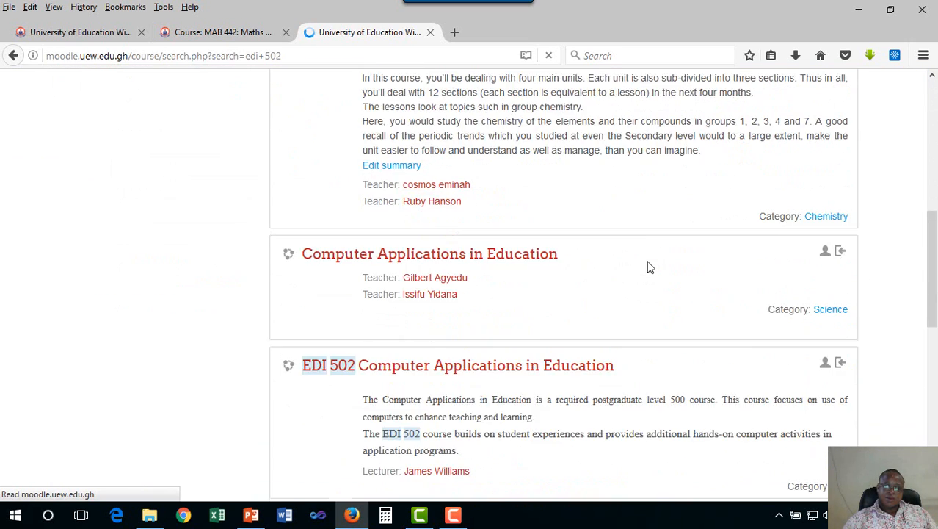
scroll(648, 266, "up", 2)
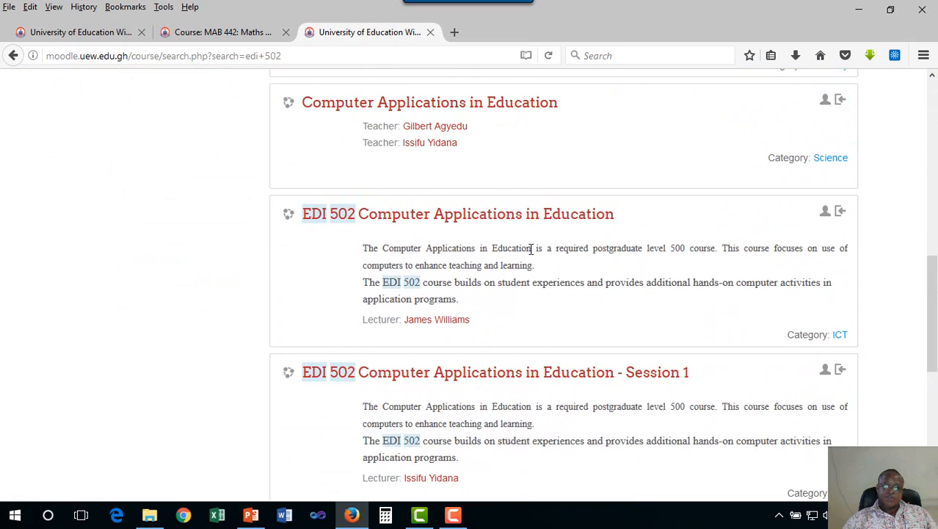
left_click(503, 226)
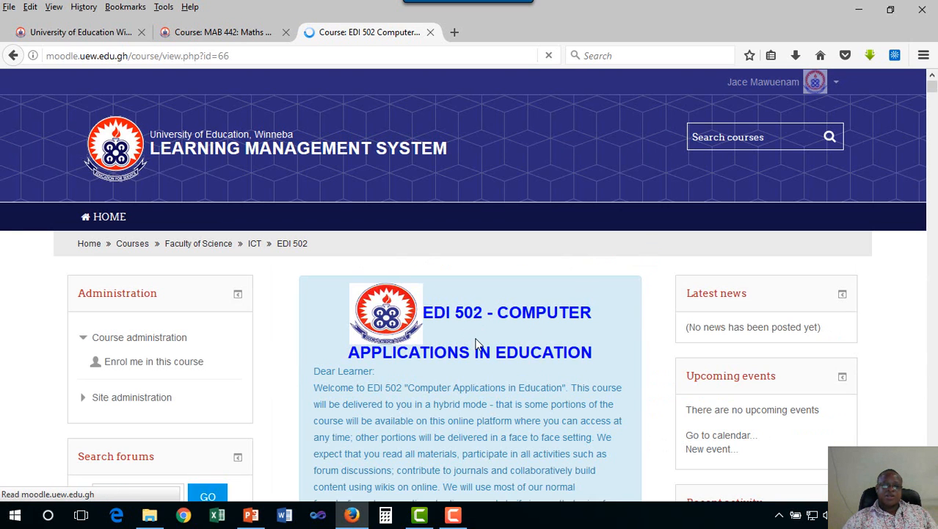
- Copy the welcome message from "Dear Learner:" through "participation in online activities." above the Course Description
scroll(404, 332, "down", 2)
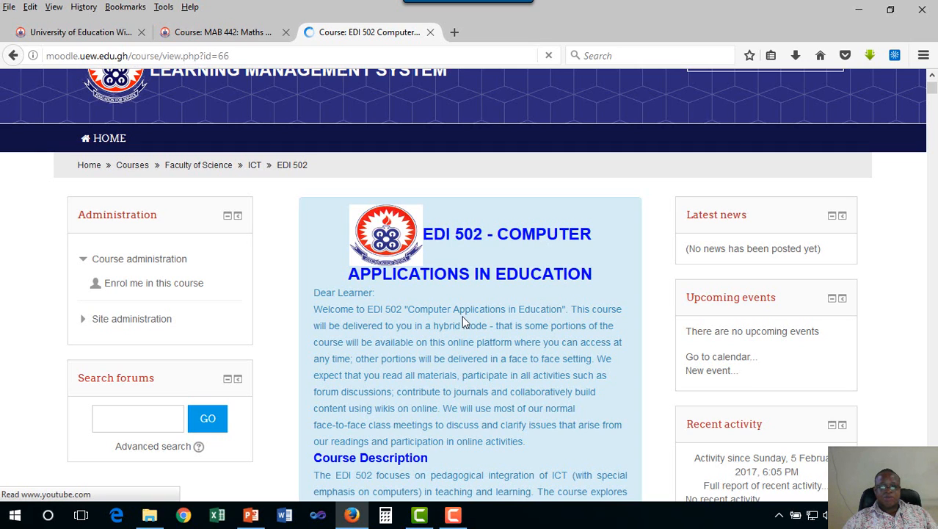
scroll(351, 309, "down", 2)
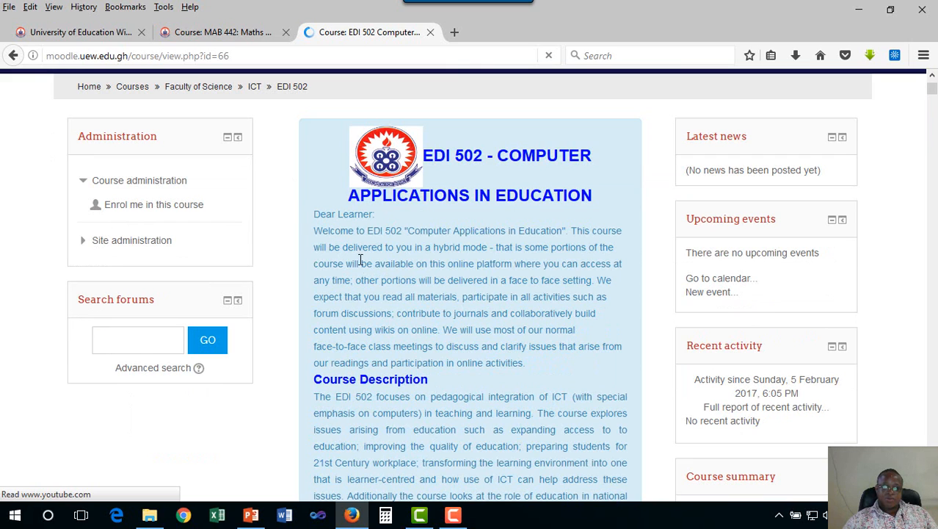
left_click(521, 362, "shift")
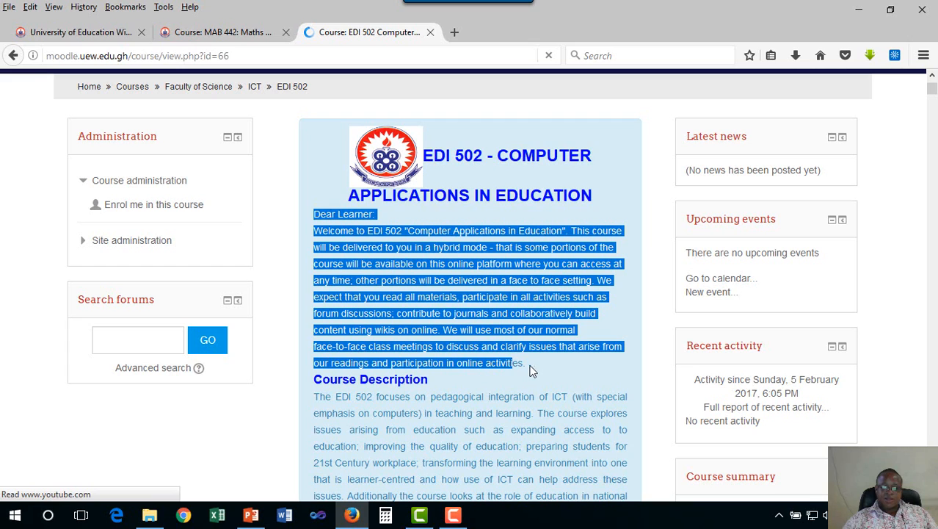
left_click(527, 363, "shift")
right_click(490, 331)
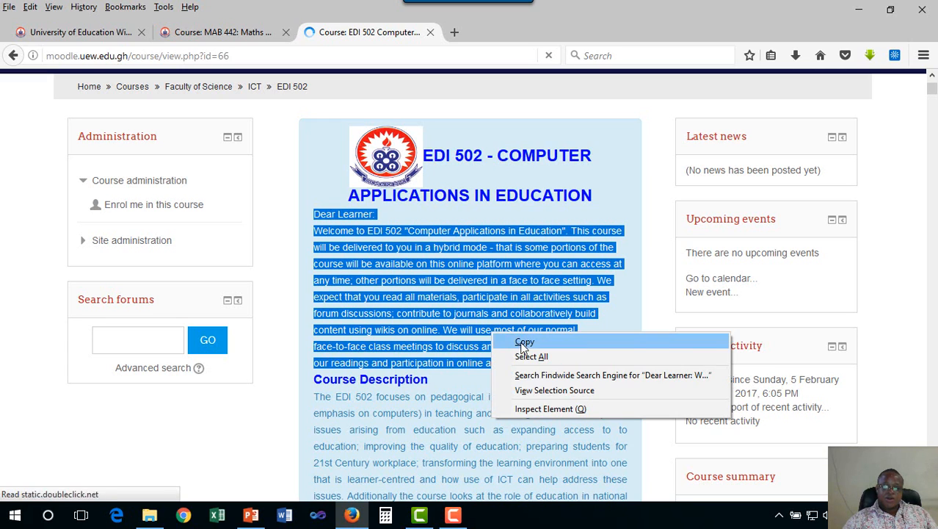
left_click(519, 342)
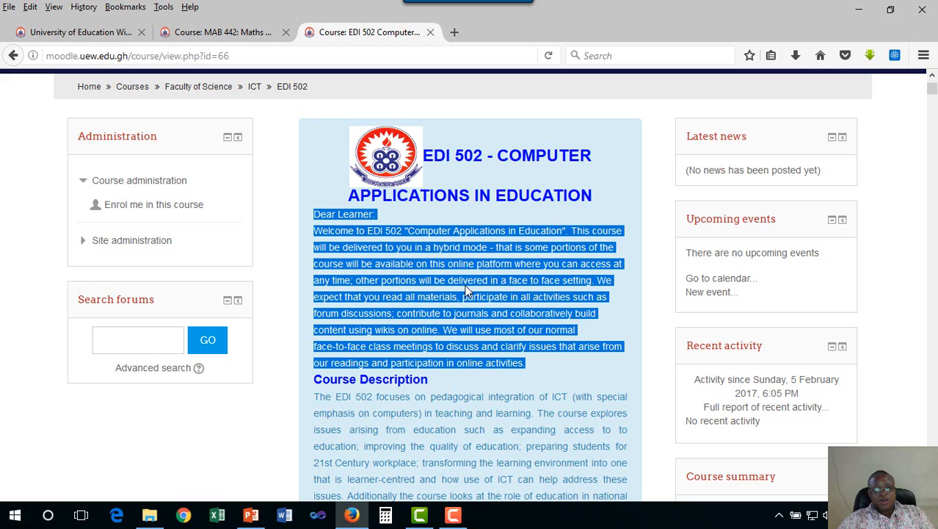
- Return to the MAB 442 course page and open the General section containing the News forum for editing
scroll(466, 291, "up", 2)
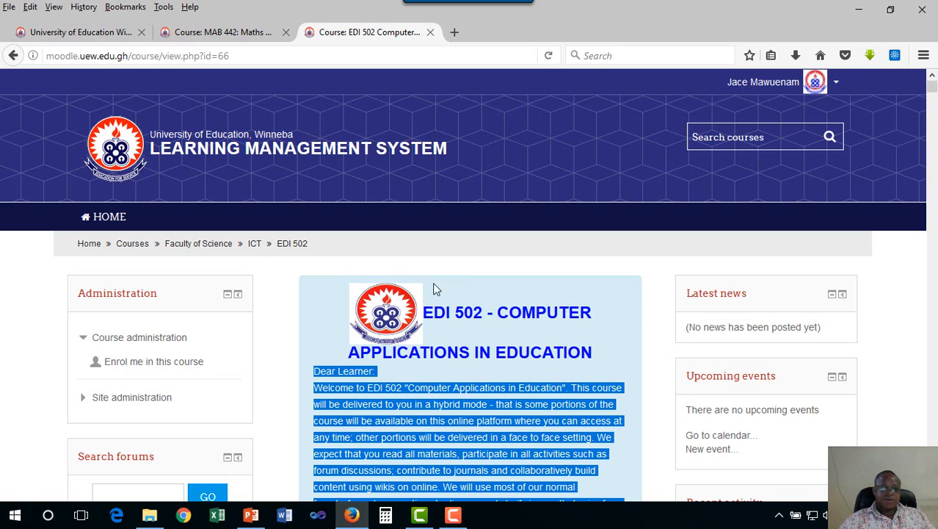
left_click(219, 32)
scroll(530, 376, "down", 2)
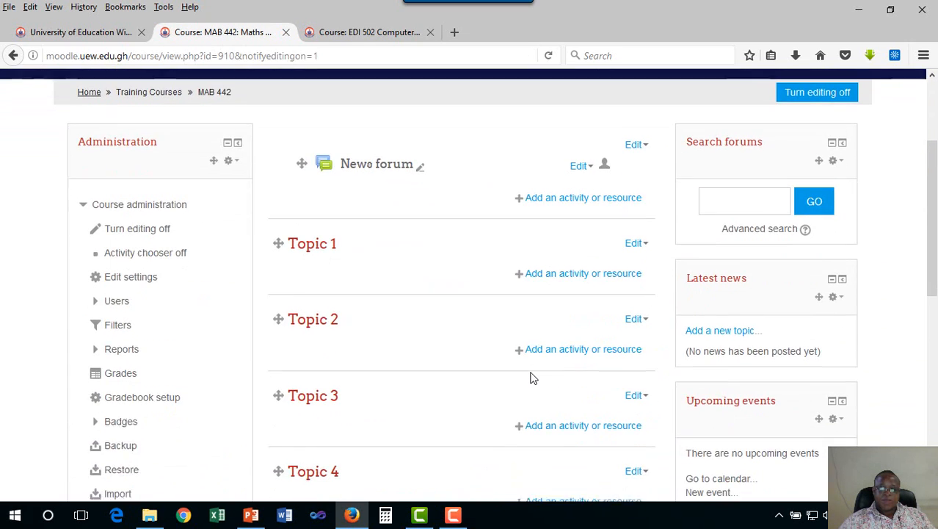
scroll(423, 274, "up", 1)
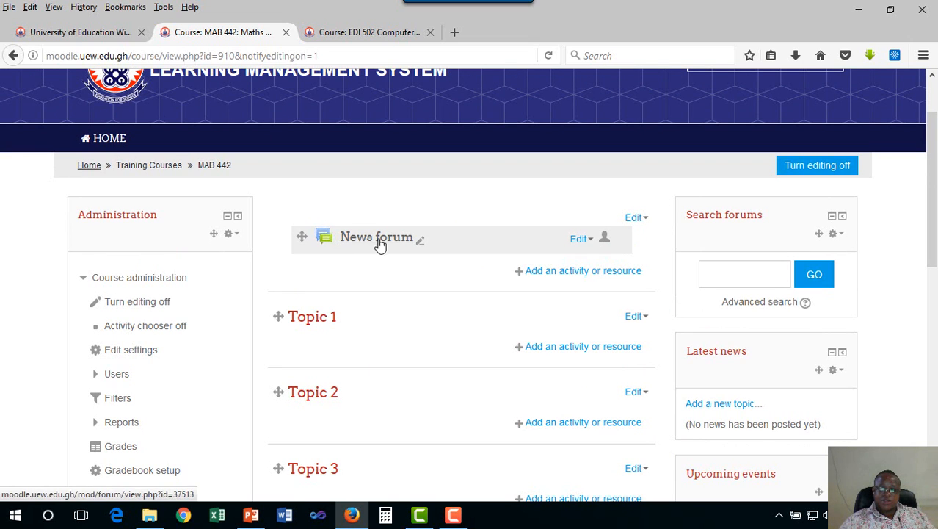
left_click(647, 220)
left_click(621, 241)
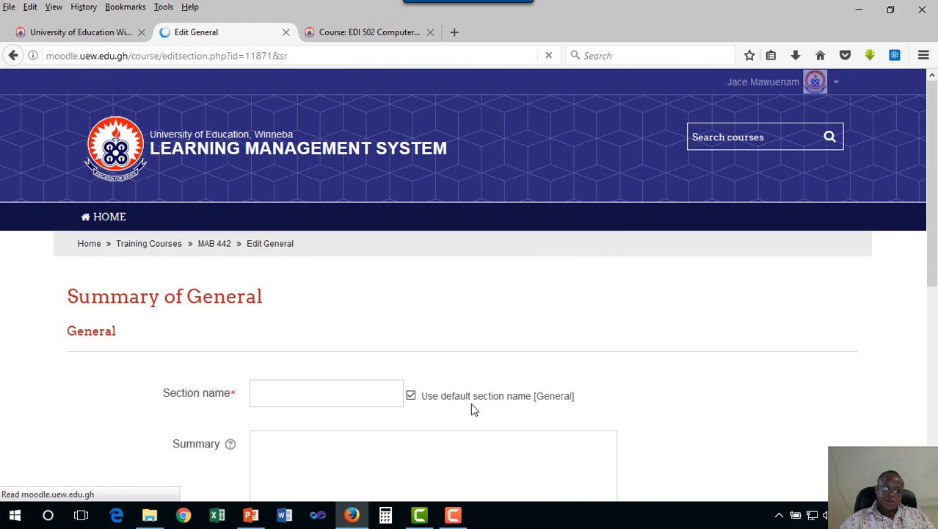
- Disable the default section name and name the section "MAB 442: Maths Methods"
scroll(530, 393, "down", 1)
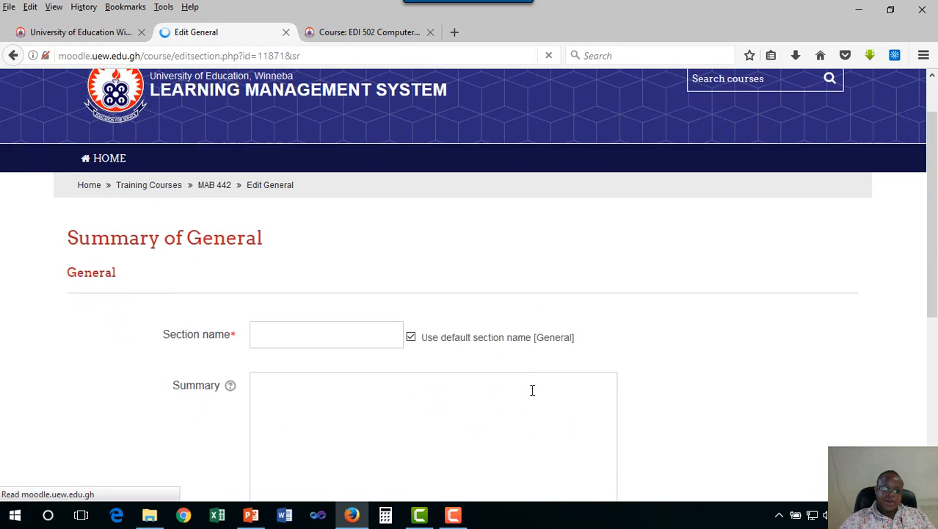
scroll(290, 319, "down", 1)
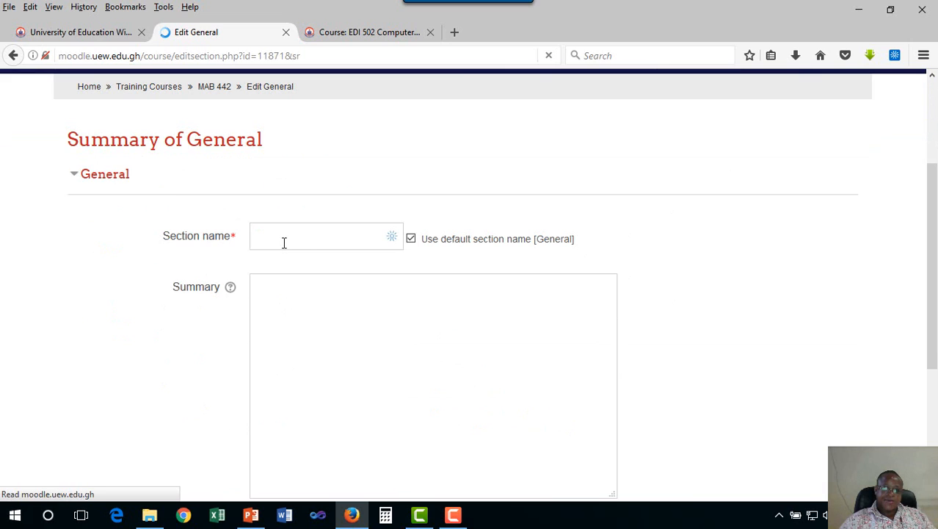
left_click(411, 239)
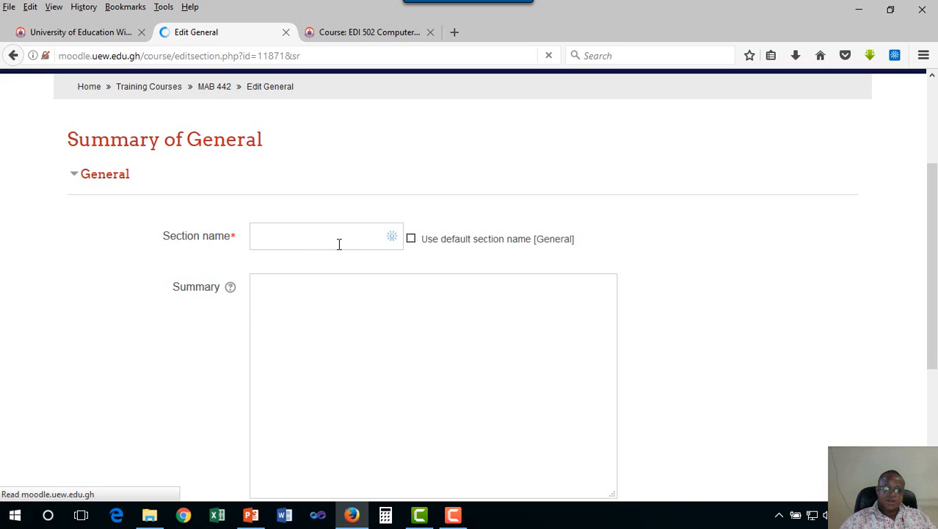
left_click(339, 244)
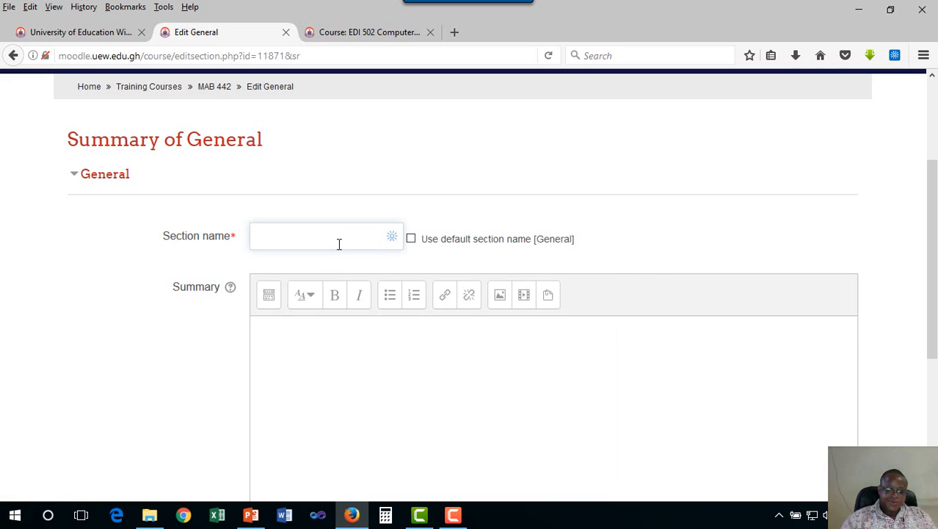
type("MAB")
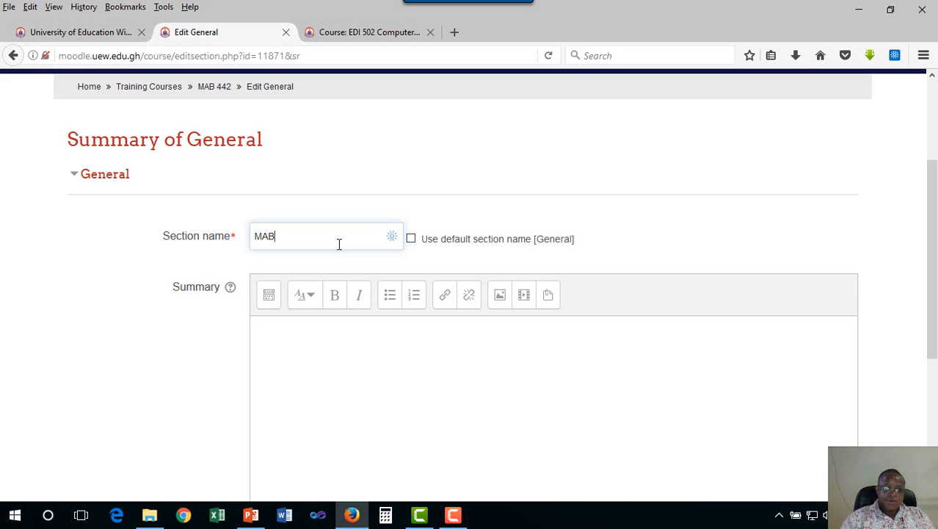
type("43")
key("BackSpace")
type("4")
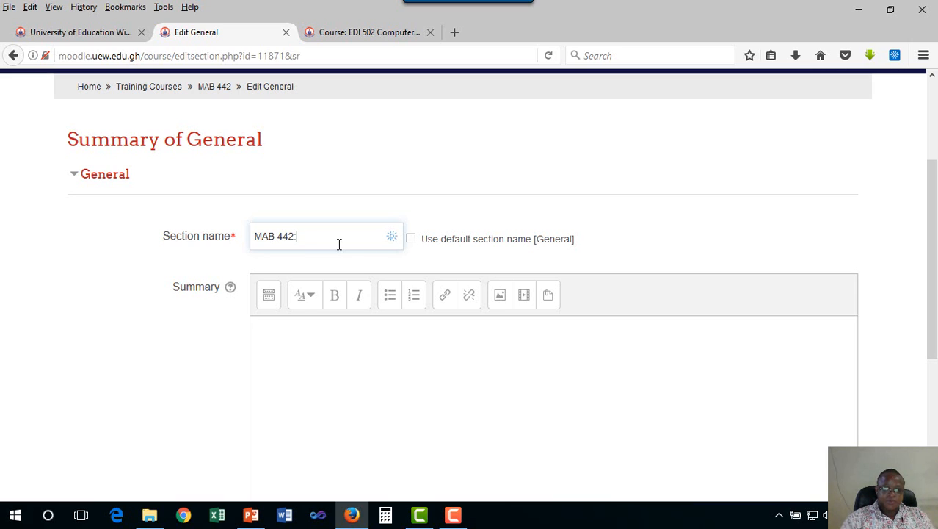
type("2: Maths Metho")
- Paste the copied welcome message into the section summary and merge its greeting with the paragraph as "Dear learner,"
left_click(286, 336)
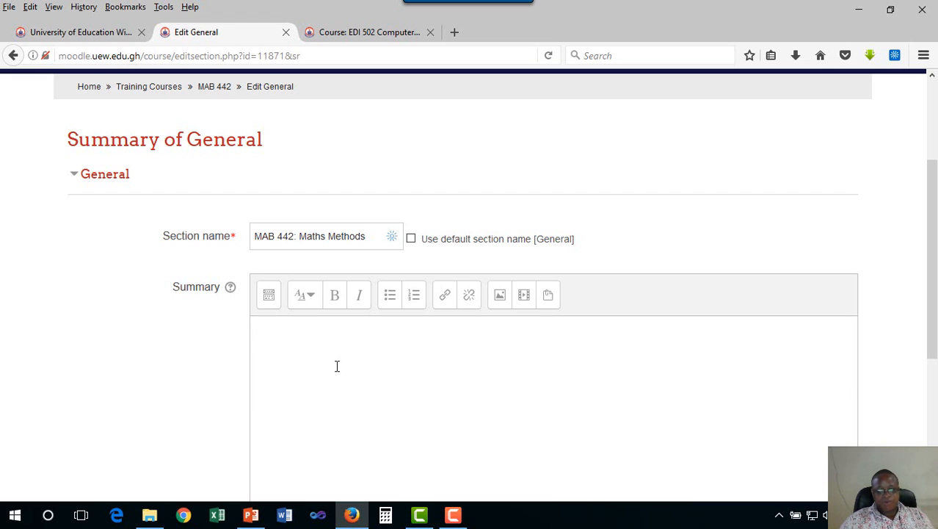
key("ctrl+v")
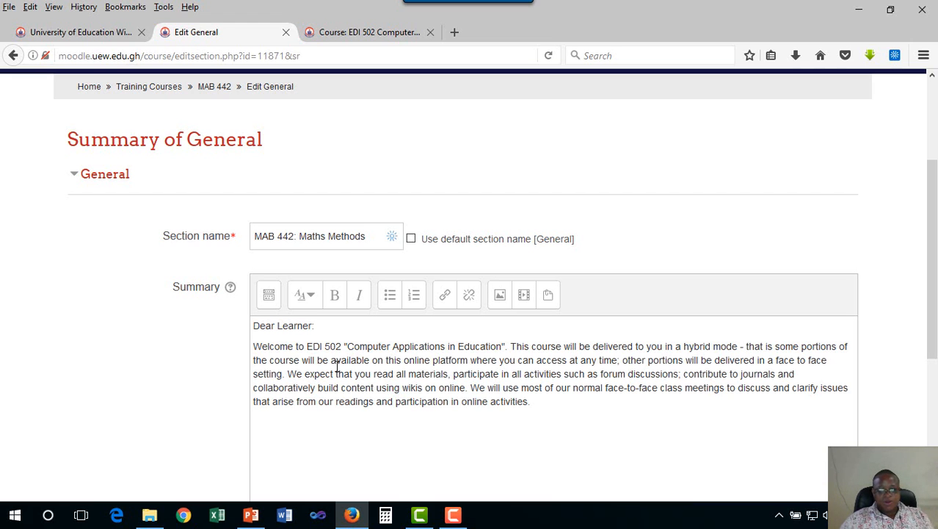
left_click(253, 345)
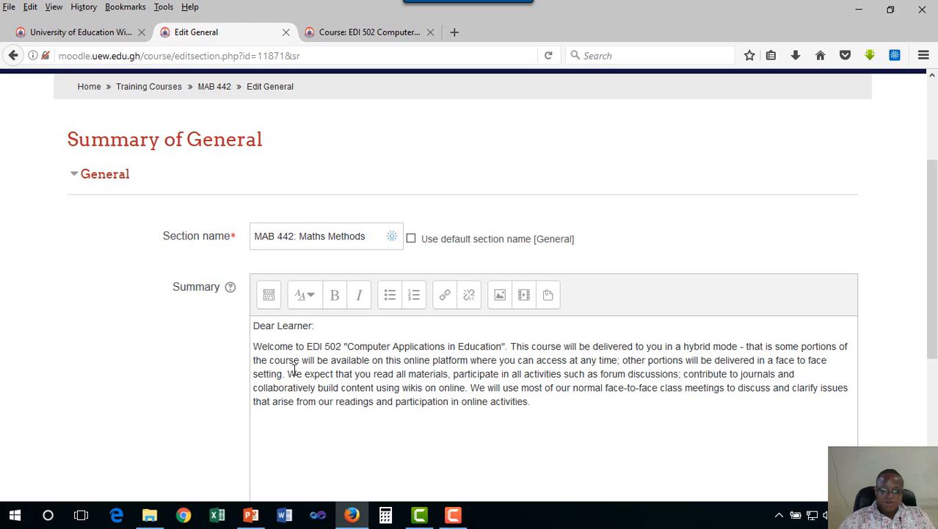
key("BackSpace")
key("BackSpace")
key("BackSpace")
key("BackSpace")
key("BackSpace")
key("BackSpace")
key("BackSpace")
key("BackSpace")
key("BackSpace")
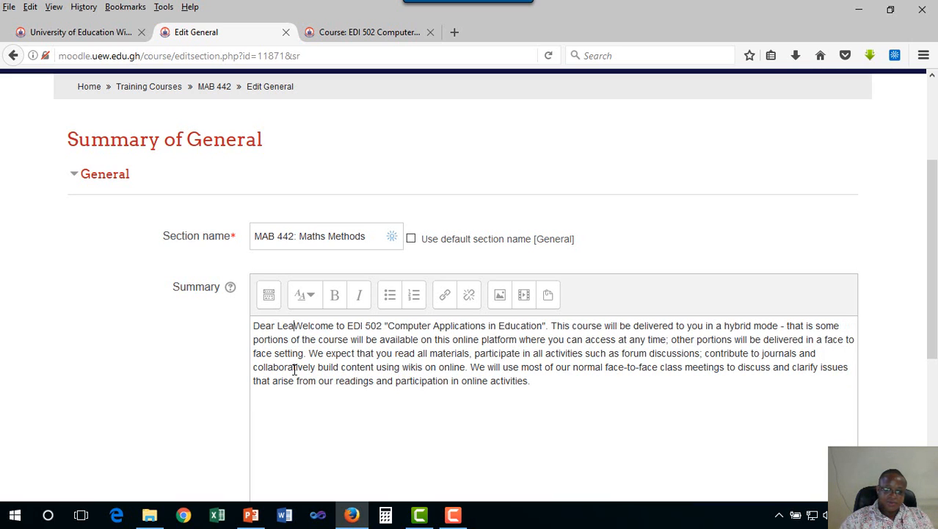
type("learner,")
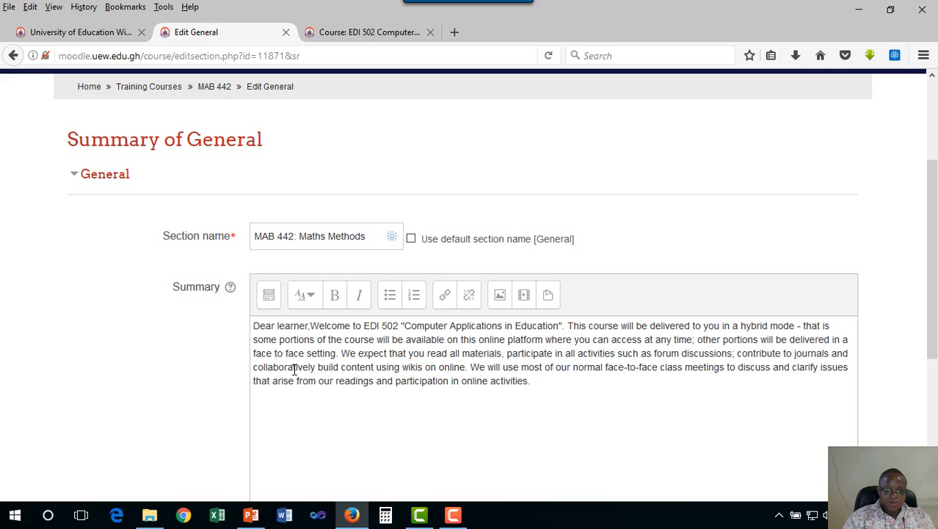
type(" you")
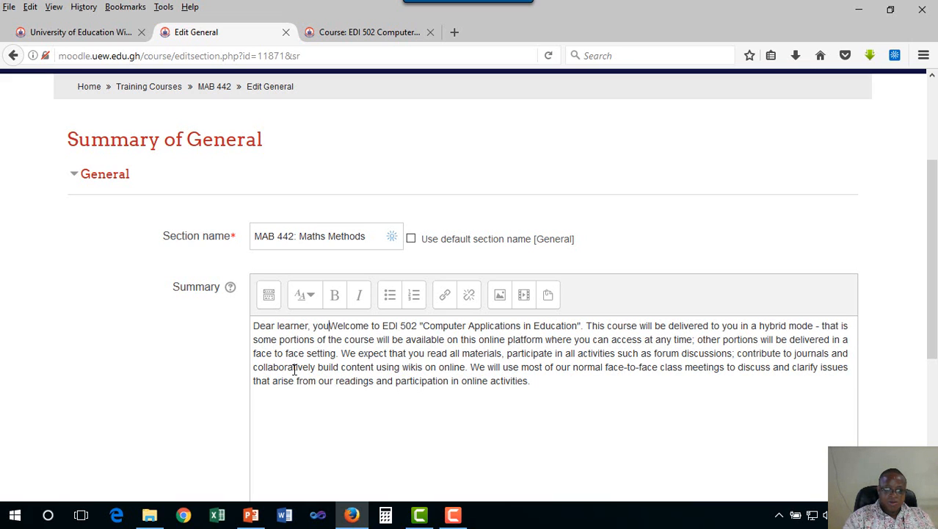
type(" a re")
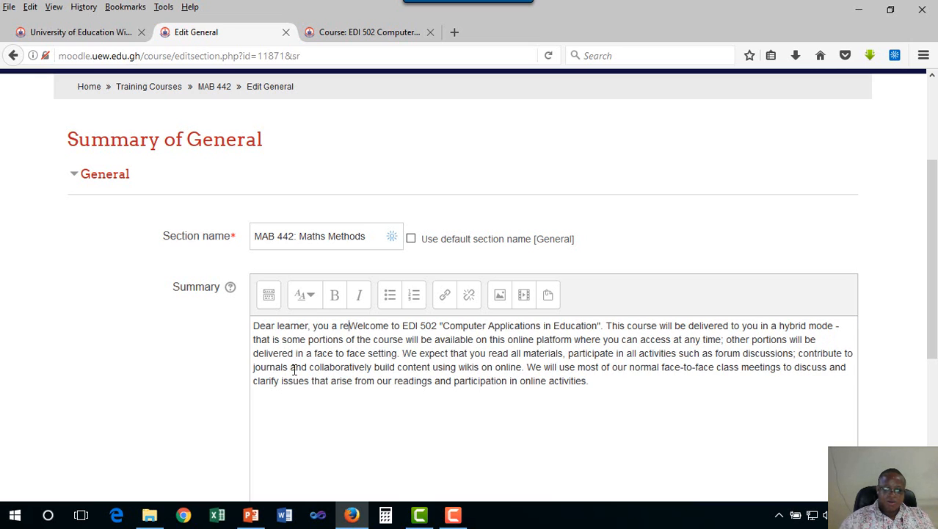
- Extend the greeting so that the opening sentence reads "Dear learner, you are welcome to"
key("BackSpace")
key("BackSpace")
key("BackSpace")
type("re")
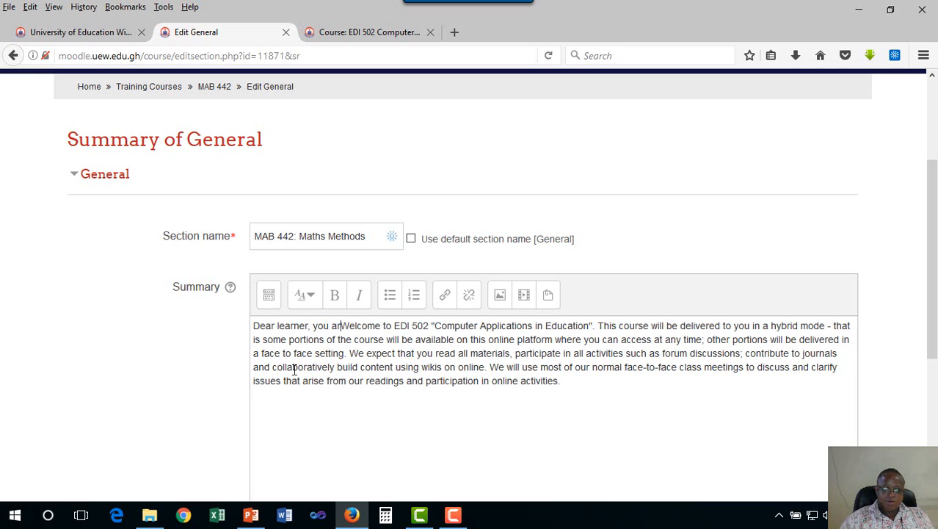
key("Delete")
type("w")
- Replace the course code EDI 502 in the welcome sentence with "MAB 442"
left_click(417, 326)
key("BackSpace")
key("BackSpace")
key("BackSpace")
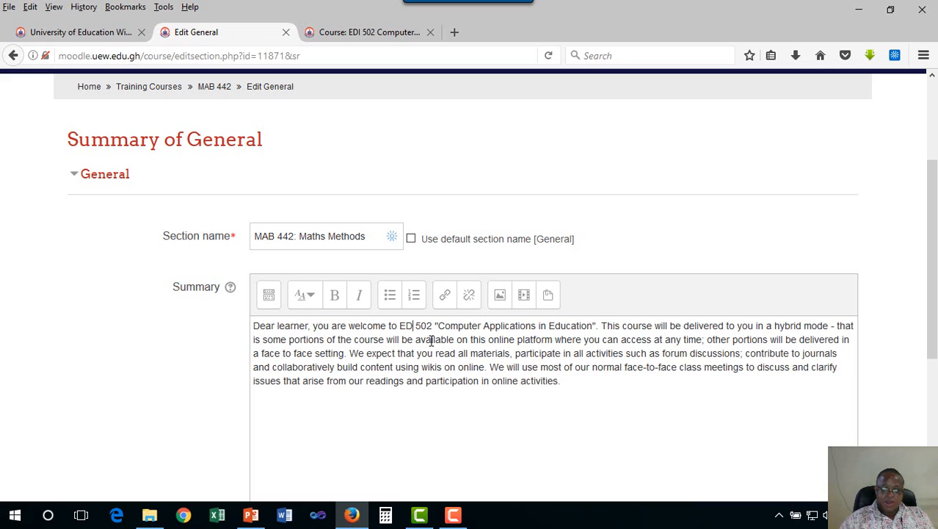
type("MAB")
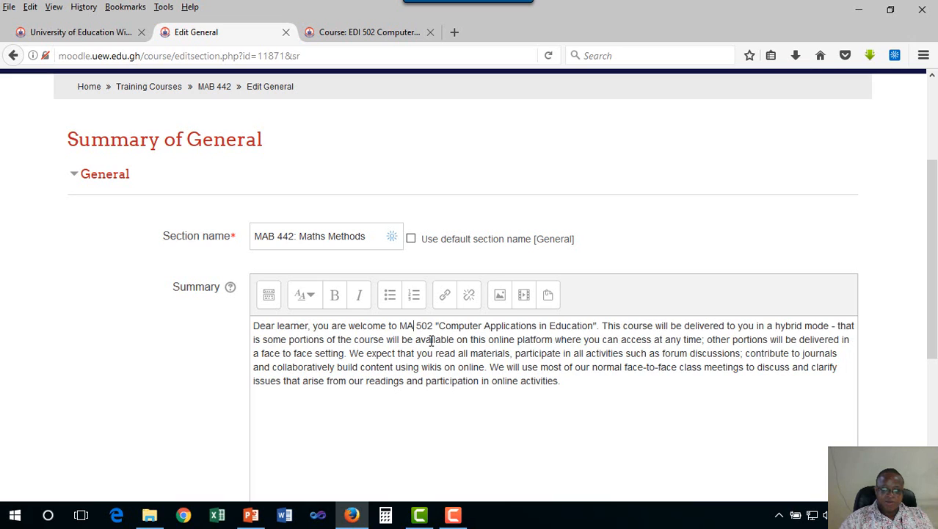
type(" 442")
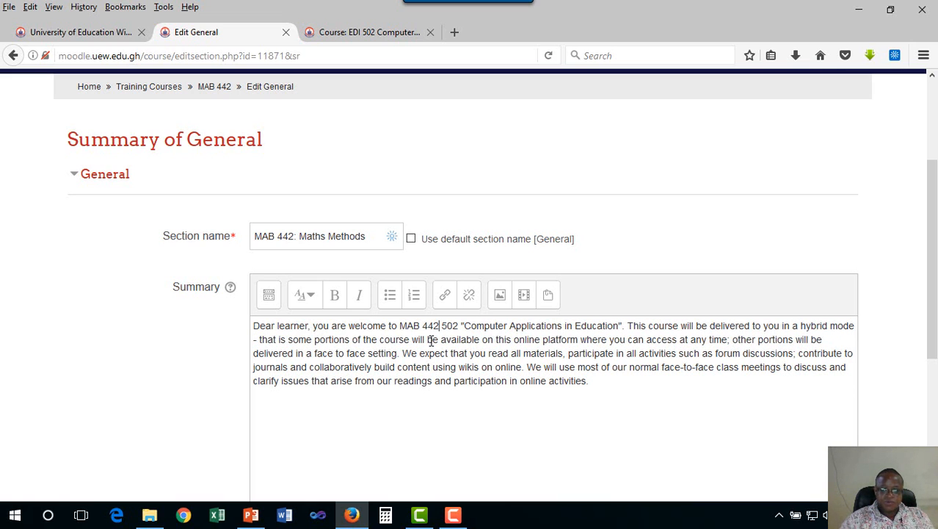
key("Delete")
key("Delete")
key("Delete")
key("Delete")
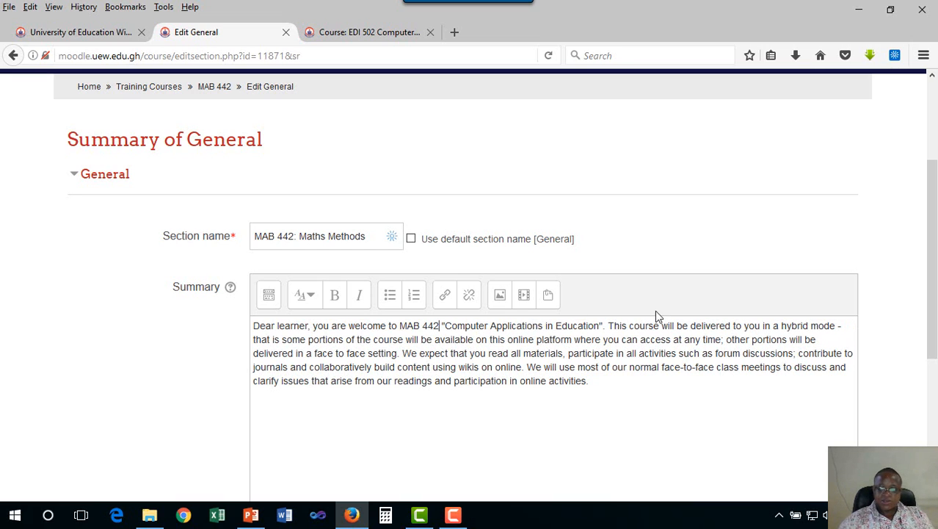
- Replace the quoted course title "Computer Applications in Education" in the summary with "Maths Methods"
left_click_drag(599, 325, 449, 321)
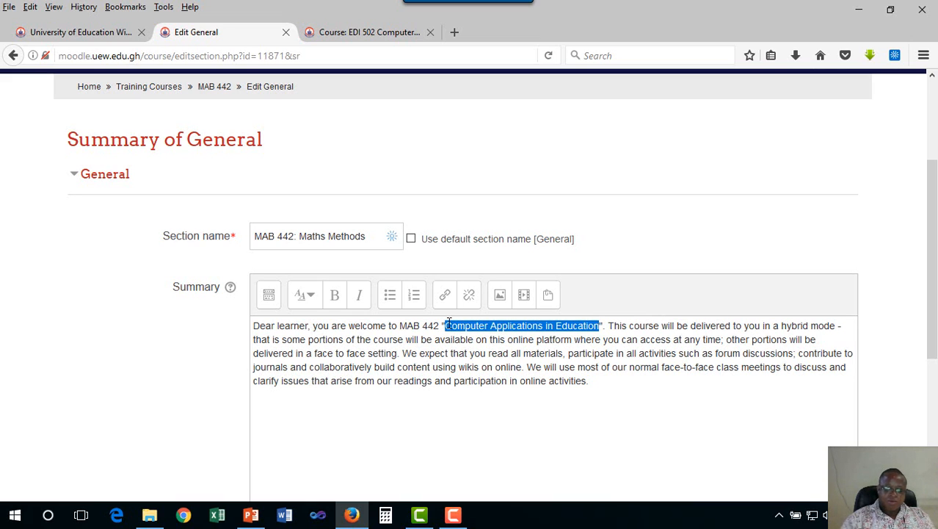
type("mATH")
key("BackSpace")
key("BackSpace")
key("BackSpace")
key("BackSpace")
type("Mathema")
key("BackSpace")
key("BackSpace")
key("BackSpace")
type("s ")
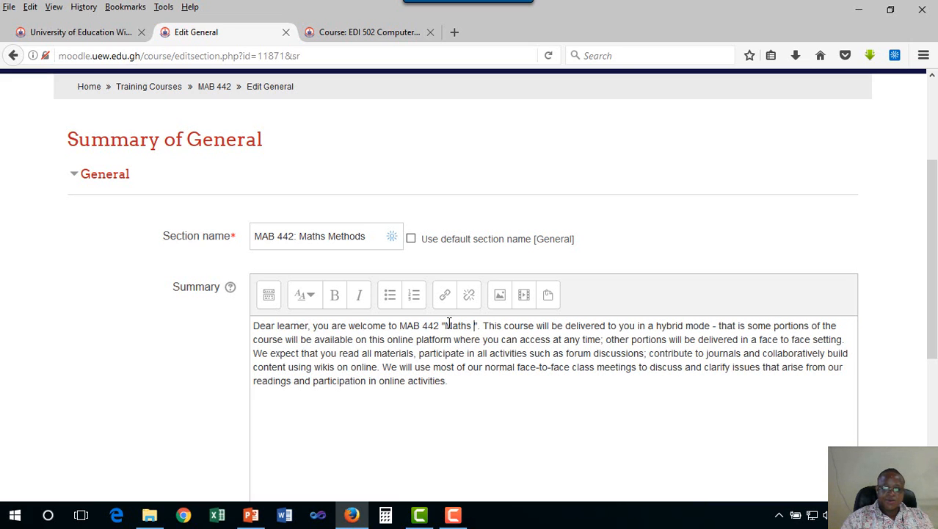
type("Methods")
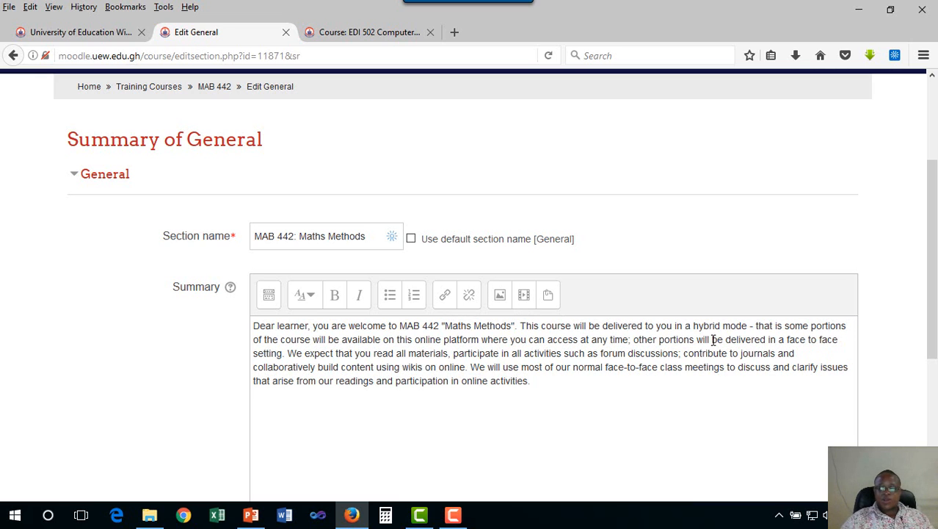
- Review the edited summary and check which section follows the welcome message on the EDI 502 course page
scroll(724, 341, "down", 1)
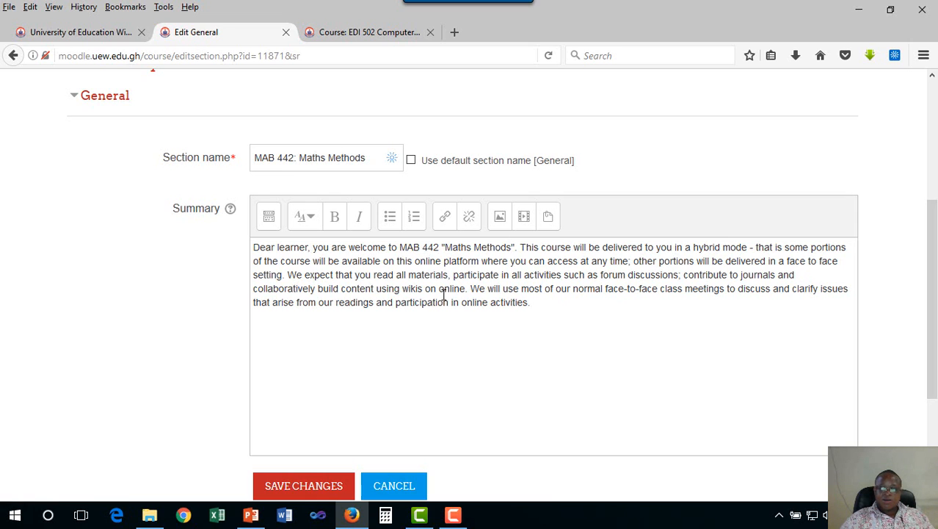
scroll(486, 331, "up", 1)
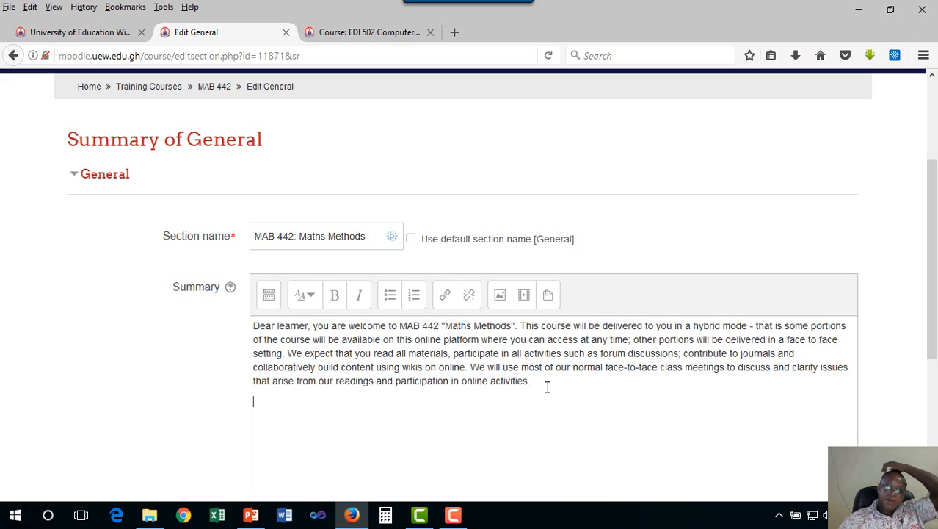
left_click(346, 32)
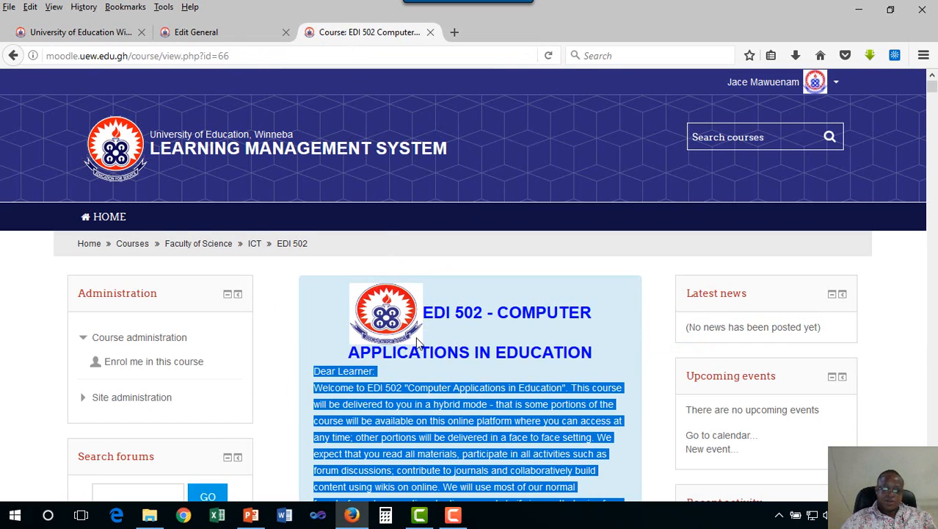
scroll(417, 338, "down", 5)
left_click(405, 279)
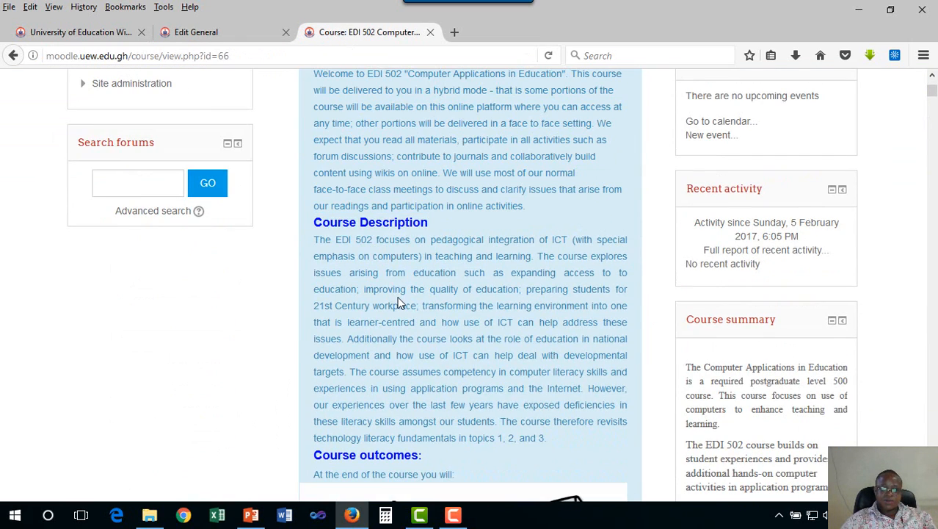
scroll(400, 302, "up", 2)
scroll(400, 303, "down", 4)
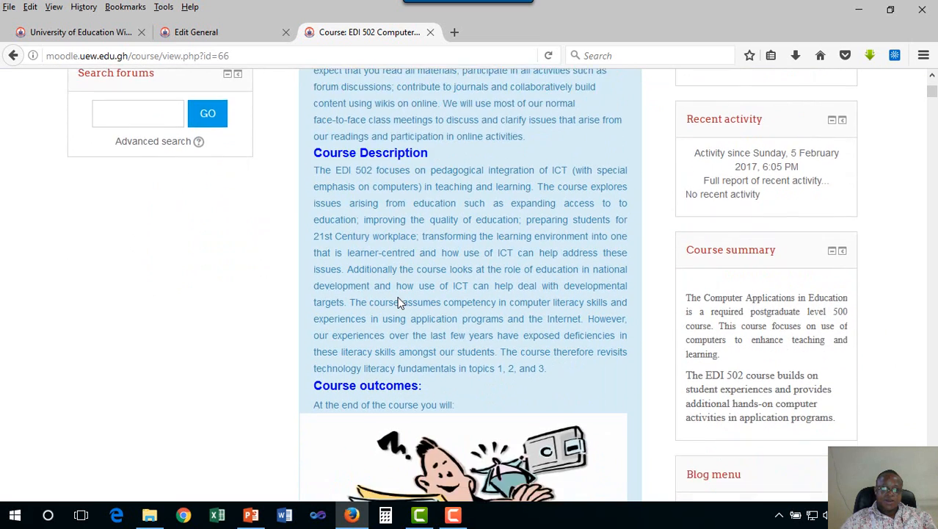
left_click(196, 34)
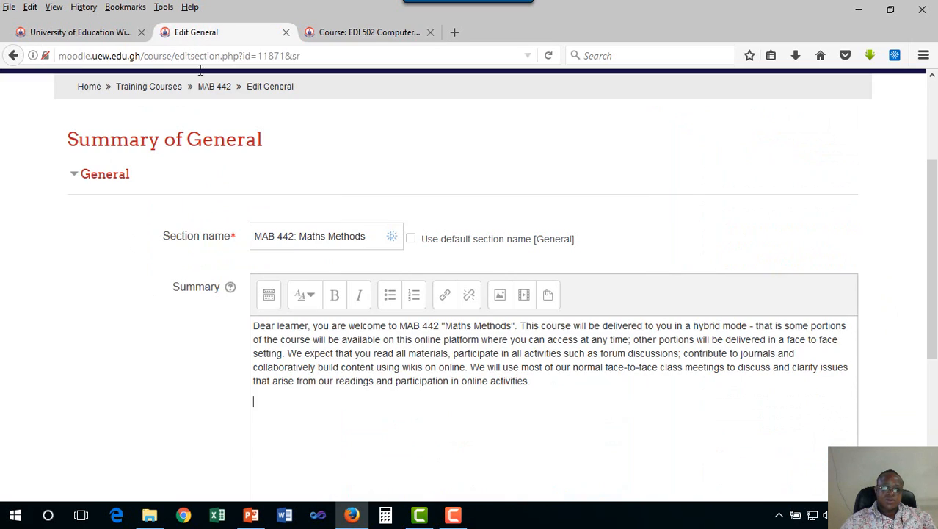
- Add the line "Course Description" below the welcome paragraph and format it as Heading (medium)
left_click(326, 435)
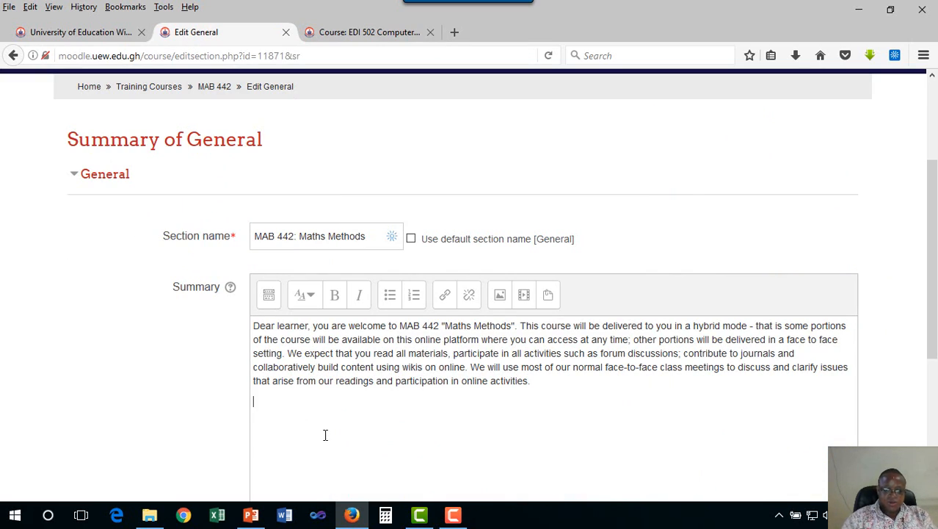
type("Course De")
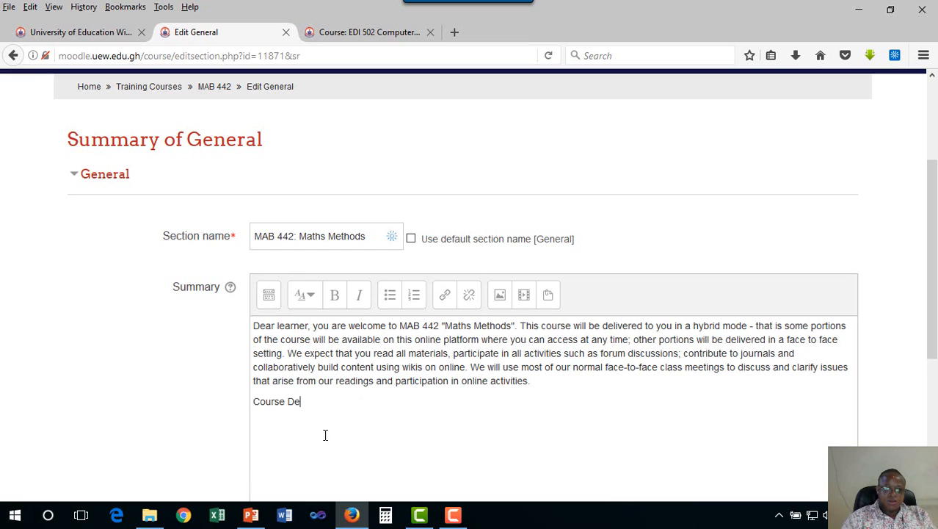
type("scription")
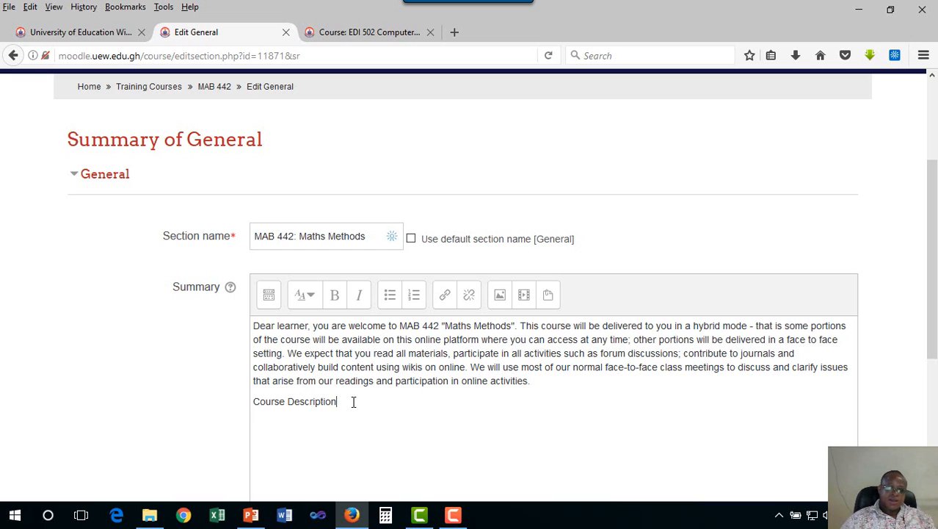
left_click_drag(351, 399, 255, 404)
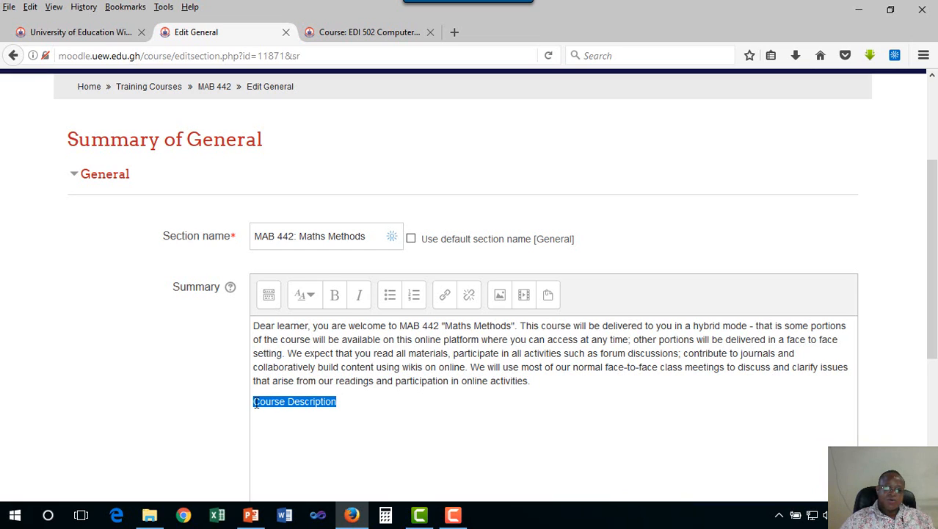
left_click(310, 297)
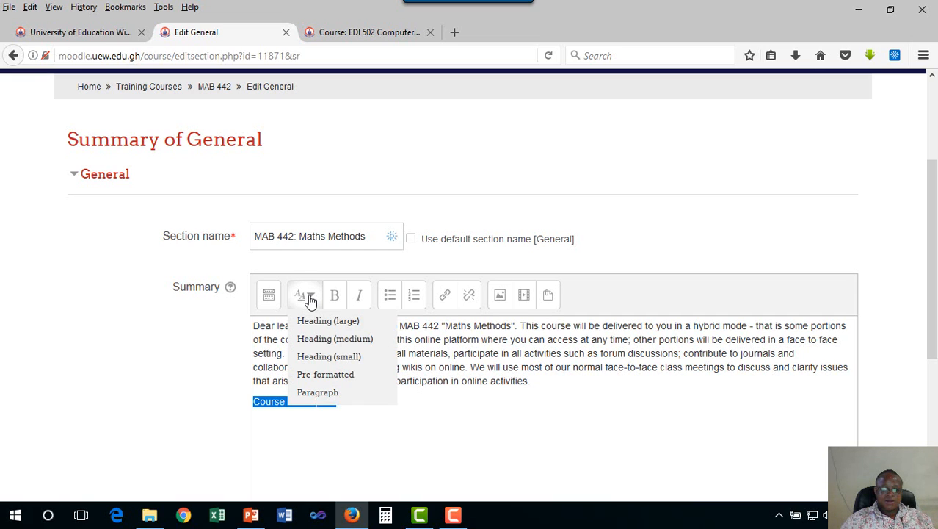
left_click(368, 344)
left_click(420, 410)
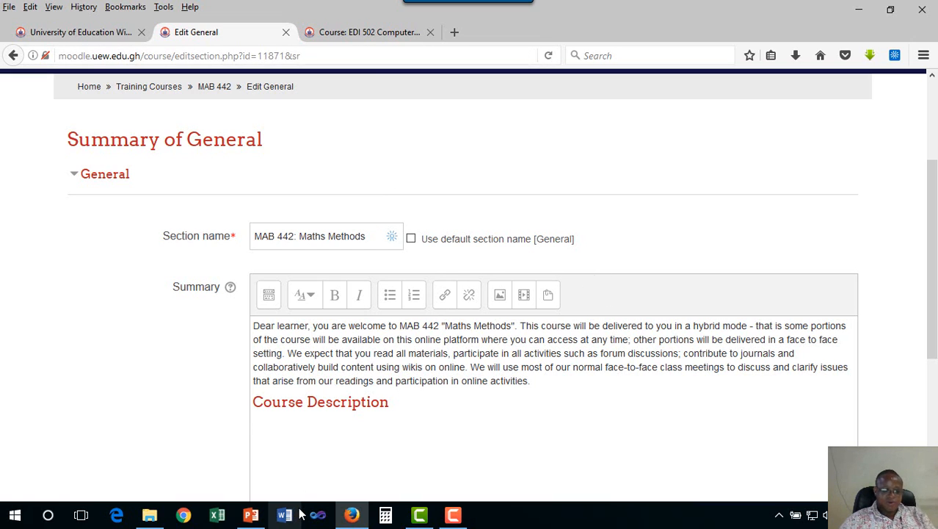
- Open the Word document MTC 503_Course_Manual_Sem2_2017 from the MTC 503_SEM2_2016_2017 folder on the desktop
key("super+d")
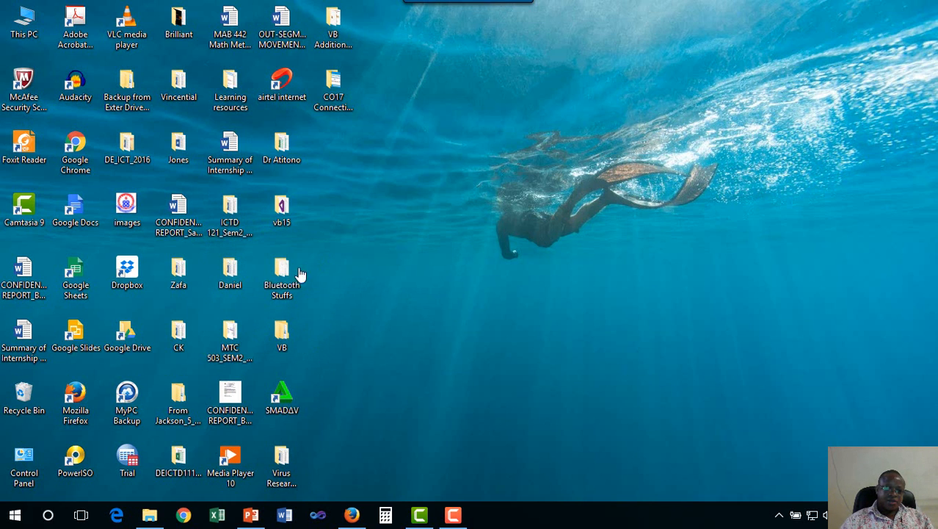
double_click(230, 339)
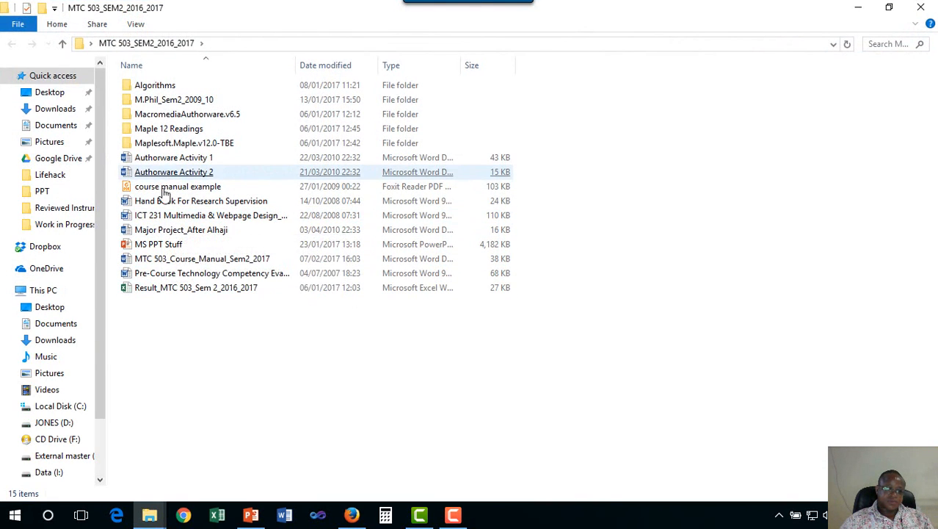
left_click(217, 262)
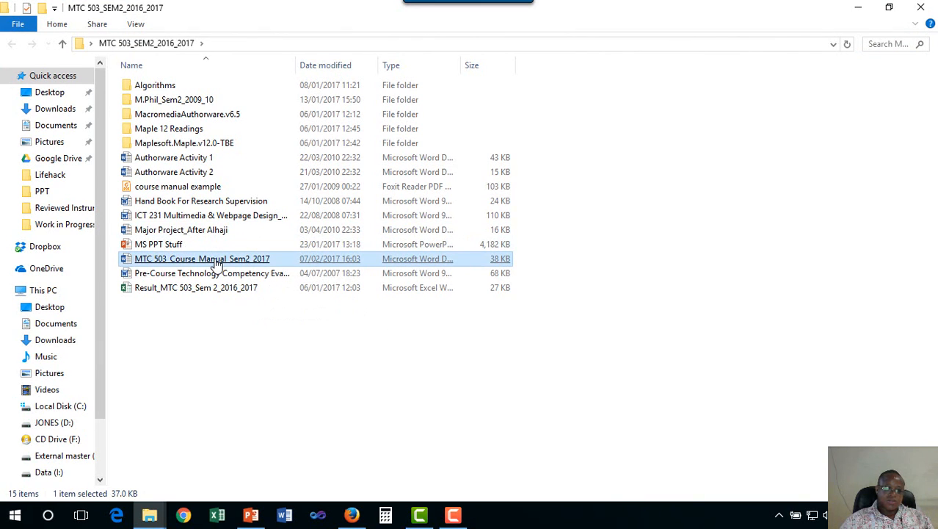
double_click(216, 263)
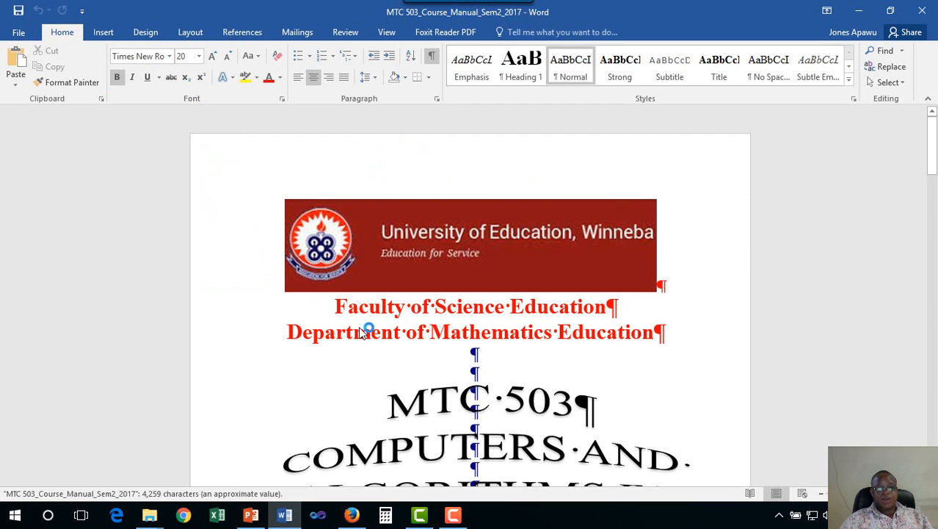
- Copy the whole paragraph under Course Description in the course manual
scroll(426, 361, "down", 15)
scroll(426, 361, "down", 2)
mouse_move(275, 281)
left_mouse_down()
mouse_move(314, 310)
mouse_move(330, 357)
mouse_move(515, 384)
mouse_move(350, 341)
mouse_move(274, 280)
left_mouse_up()
left_click(476, 362)
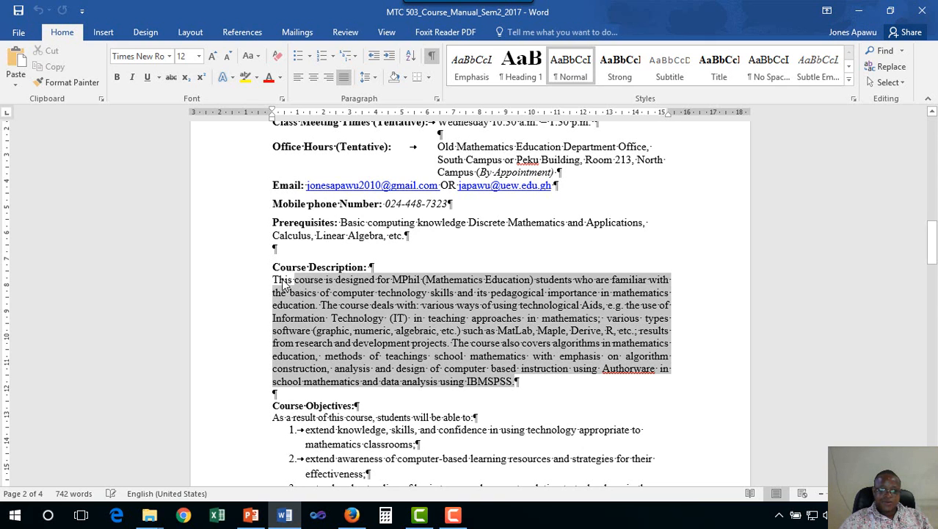
right_click(328, 309)
left_click(359, 332)
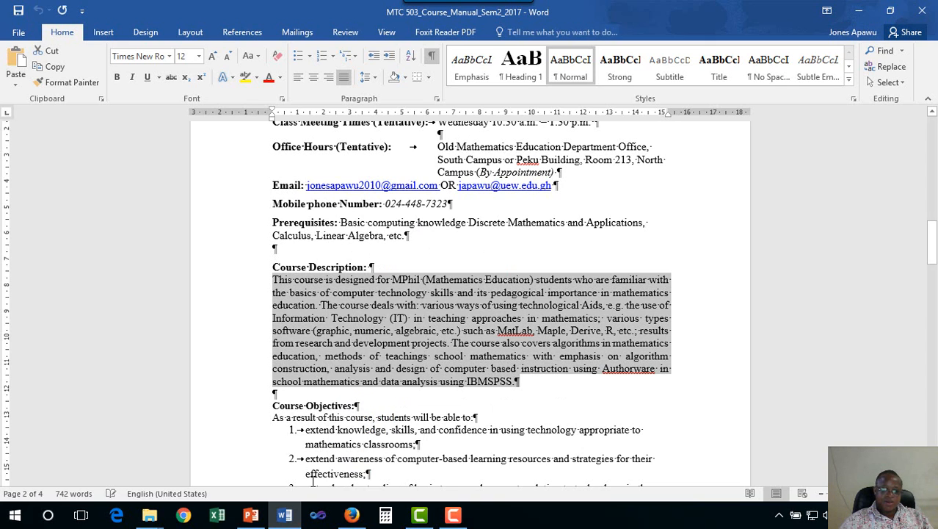
- Switch back to the Moodle section editor in Firefox and paste the copied paragraph under the Course Description heading
left_click(352, 516)
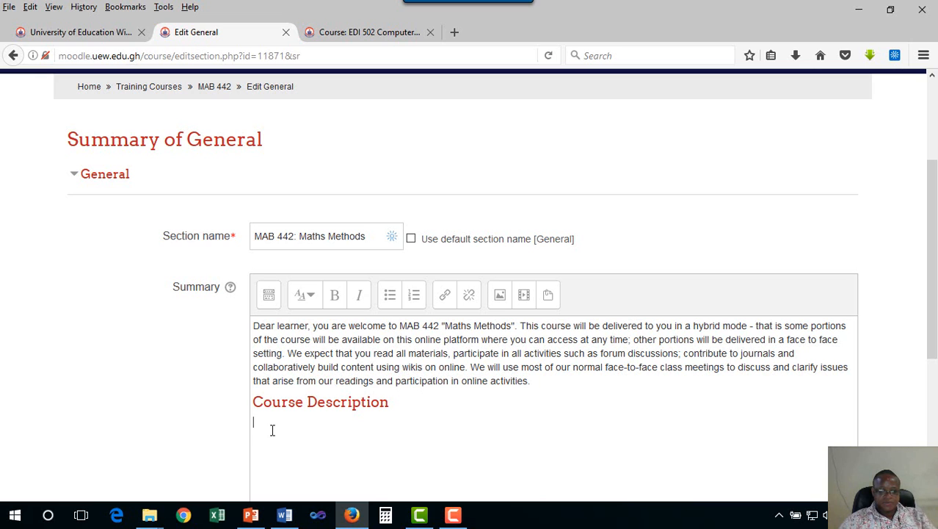
key("ctrl+v")
scroll(312, 429, "down", 2)
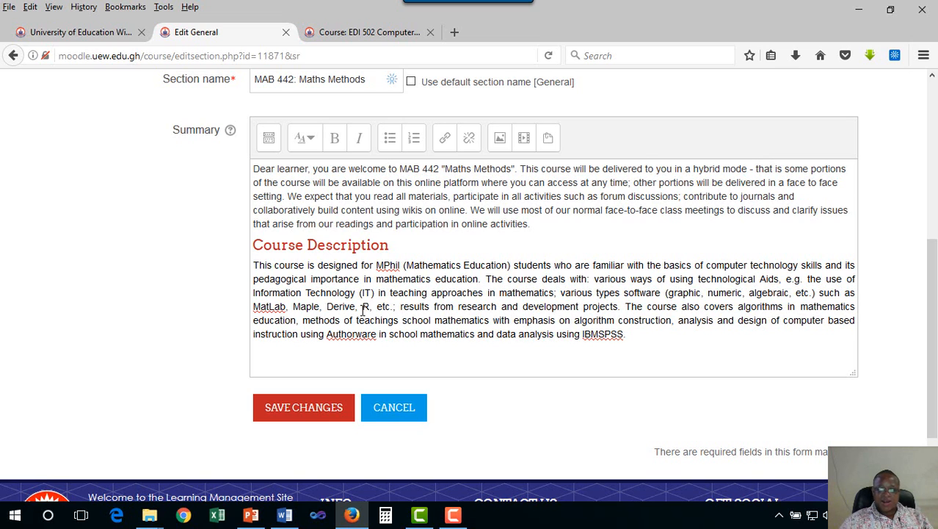
- Clear the formatting of the pasted course description paragraph with the editor's additional tools and start a new line below it
left_click_drag(631, 335, 251, 261)
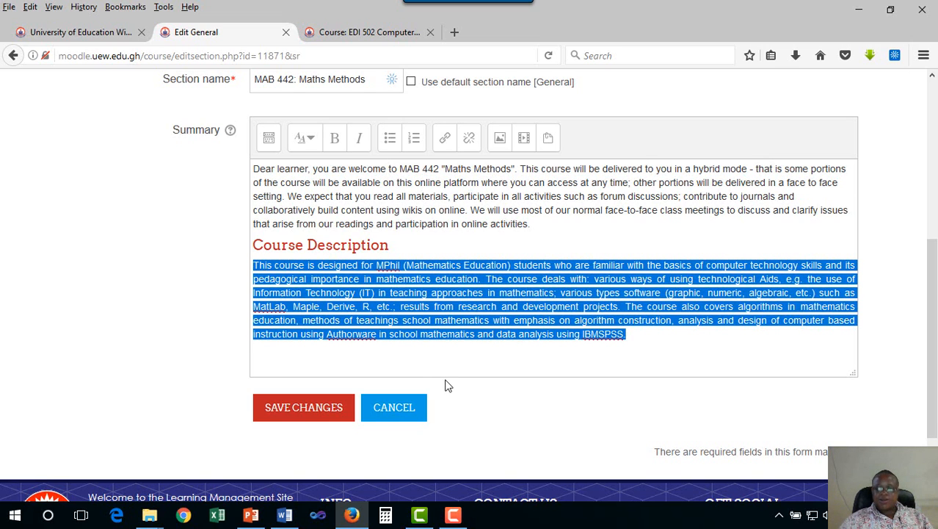
left_click(269, 142)
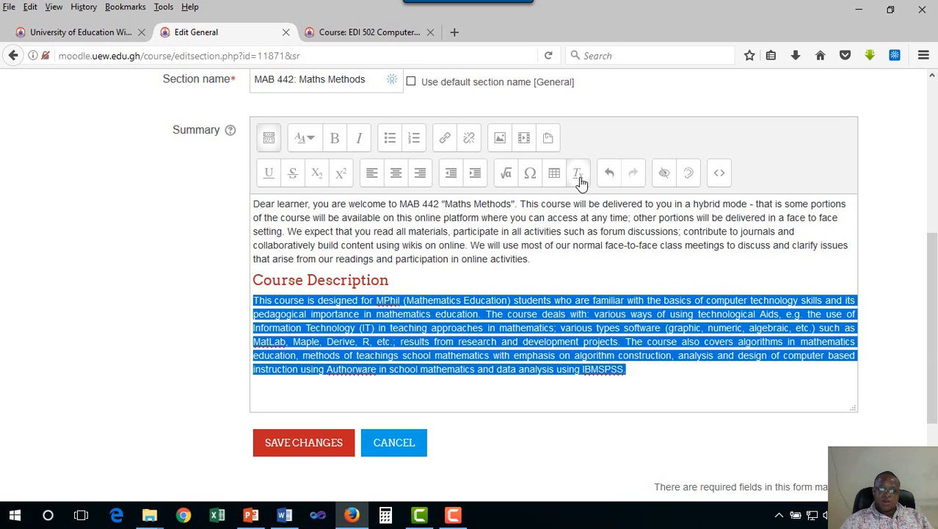
left_click(651, 371)
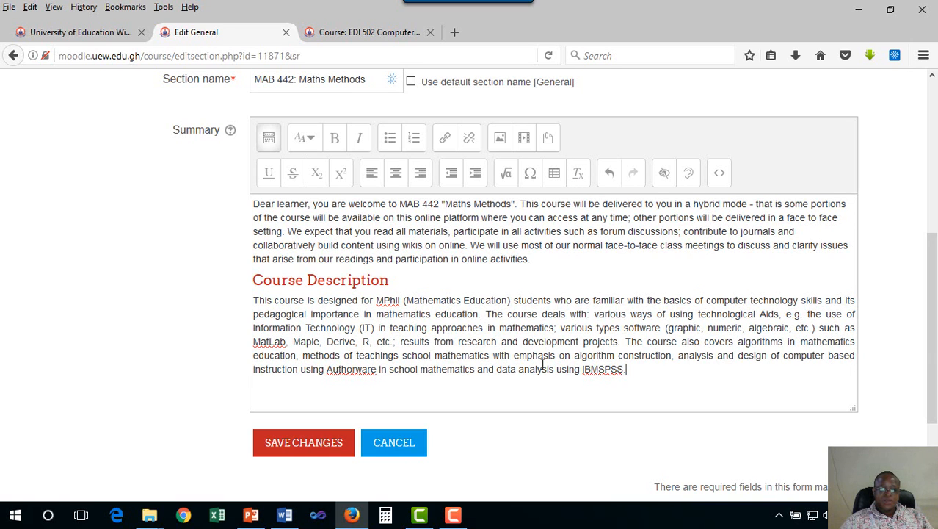
scroll(543, 365, "down", 3)
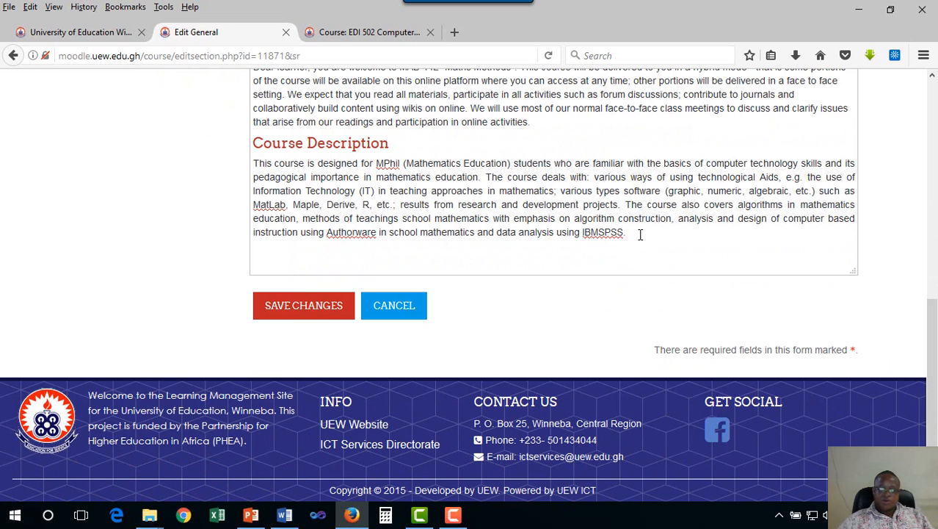
key("Return")
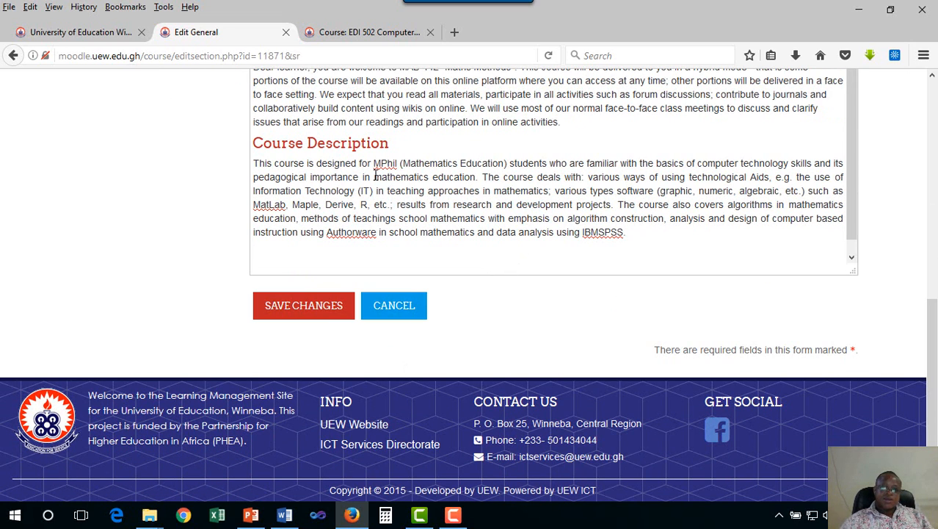
- Examine the Course outcomes part of the EDI 502 course page as a model for the next section
left_click(351, 34)
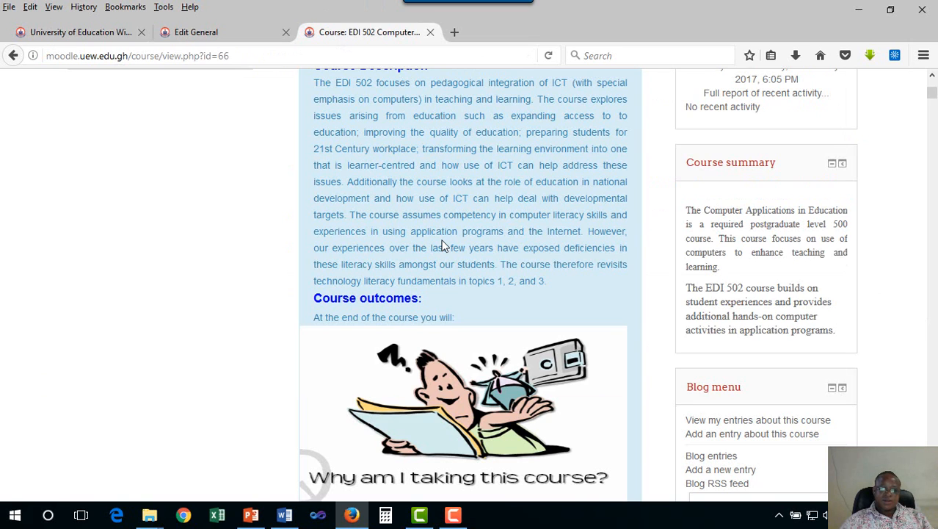
scroll(443, 247, "down", 3)
scroll(434, 163, "down", 1)
scroll(434, 163, "down", 1)
scroll(435, 184, "up", 2)
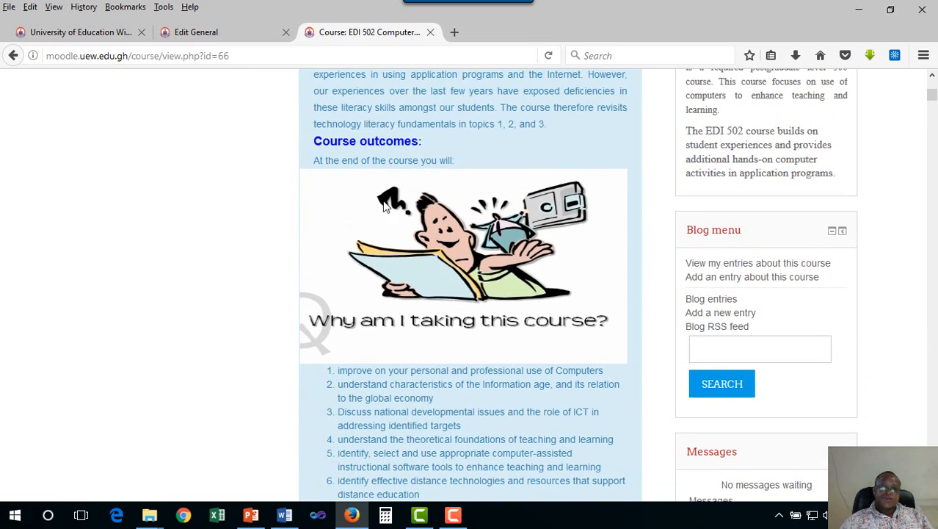
- Return to the General section editor and add the line "Course Outcomes" below the course description paragraph
left_click(198, 34)
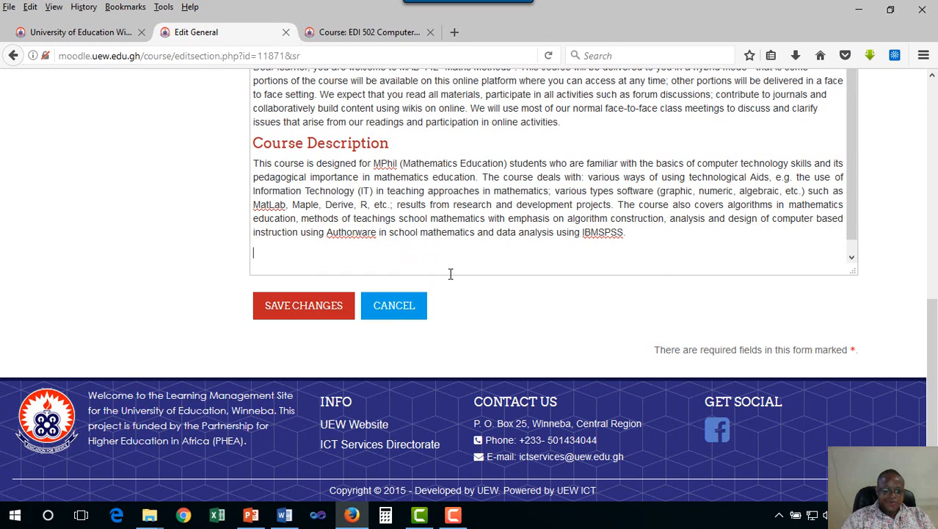
type("urse")
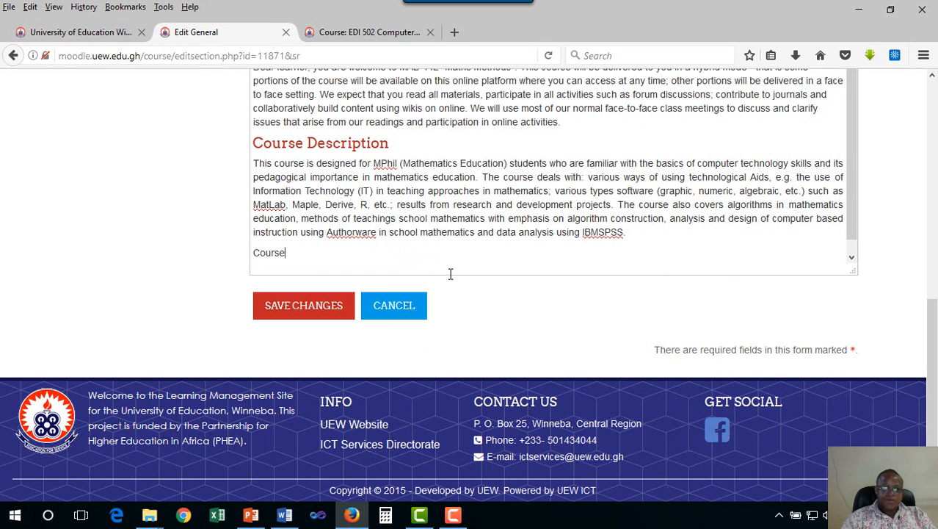
type(" Outcome")
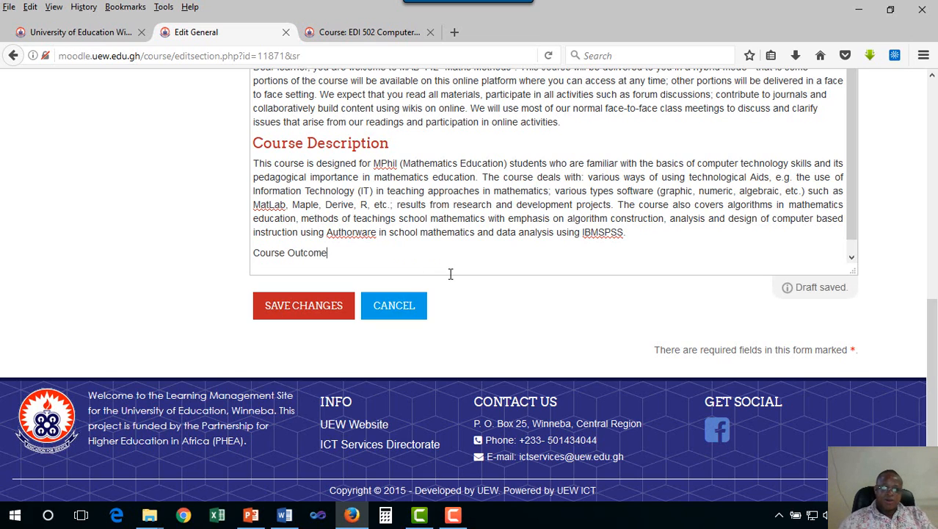
type("s")
- Format the "Course Outcomes" line as Heading (medium) and start a new line below it
left_click_drag(332, 252, 250, 252)
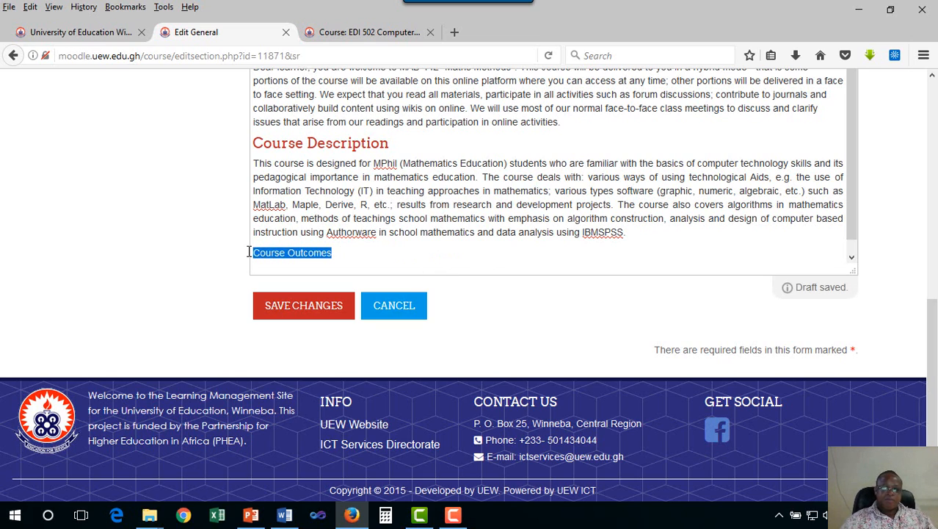
scroll(371, 234, "up", 2)
scroll(370, 234, "up", 6)
left_click(303, 314)
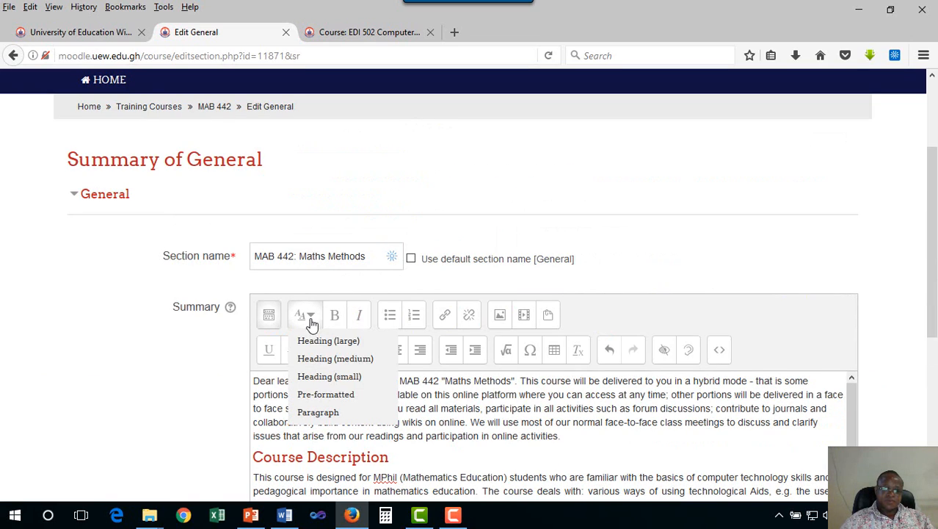
left_click(323, 358)
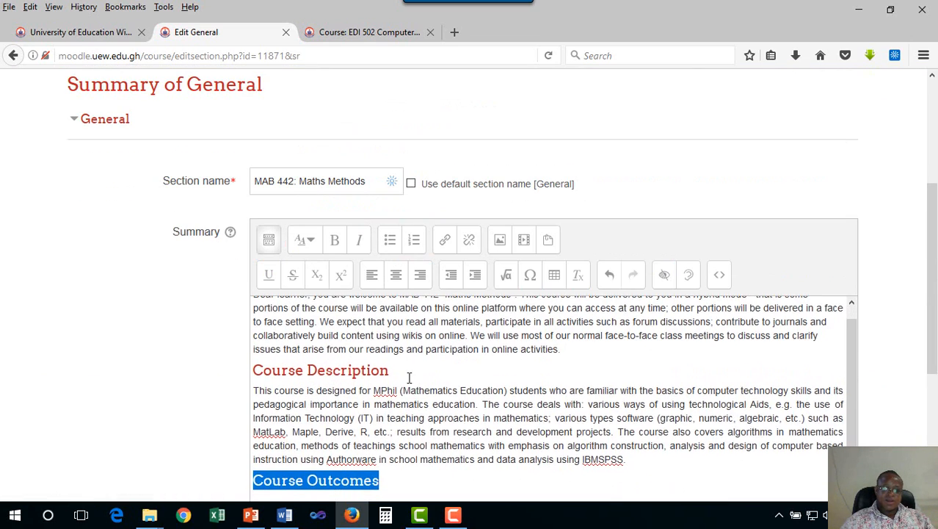
scroll(434, 445, "down", 6)
left_click(398, 245)
key("Return")
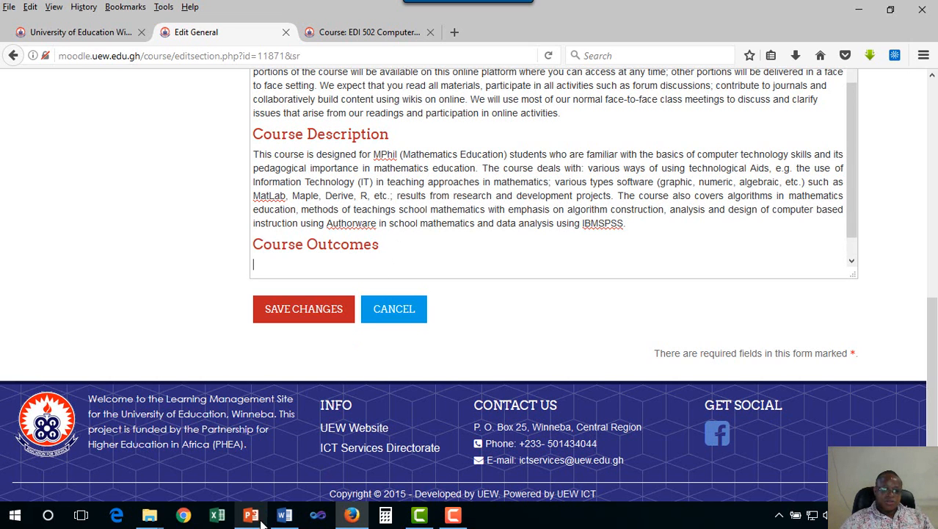
- Switch to the course manual in Word and copy the introductory line and numbered list under Course Objectives
mouse_move(286, 519)
left_click(284, 460)
triple_click(367, 358)
scroll(369, 317, "down", 3)
scroll(368, 317, "down", 3)
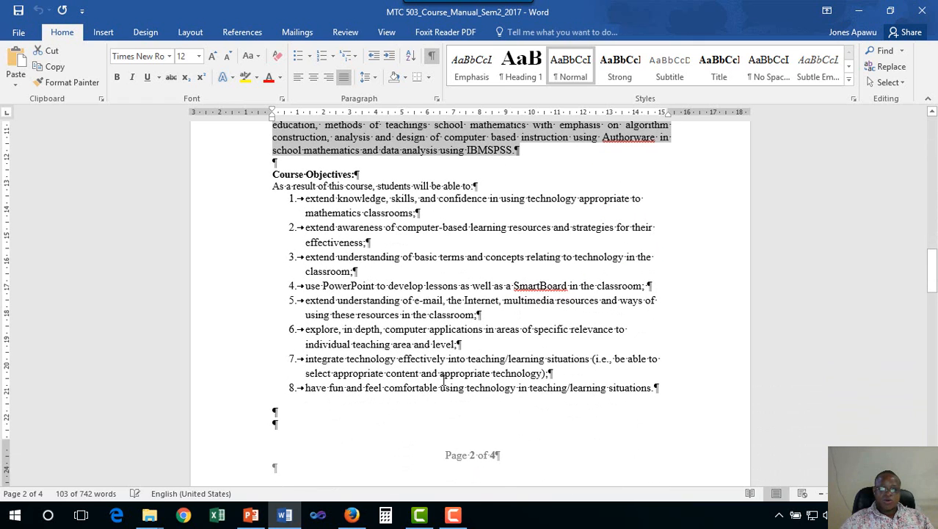
left_click_drag(669, 388, 273, 186)
right_click(341, 206)
left_click(530, 231)
- Switch back to Firefox and open the Moodle home page in a new tab from the EDI 502 course page
left_click(352, 514)
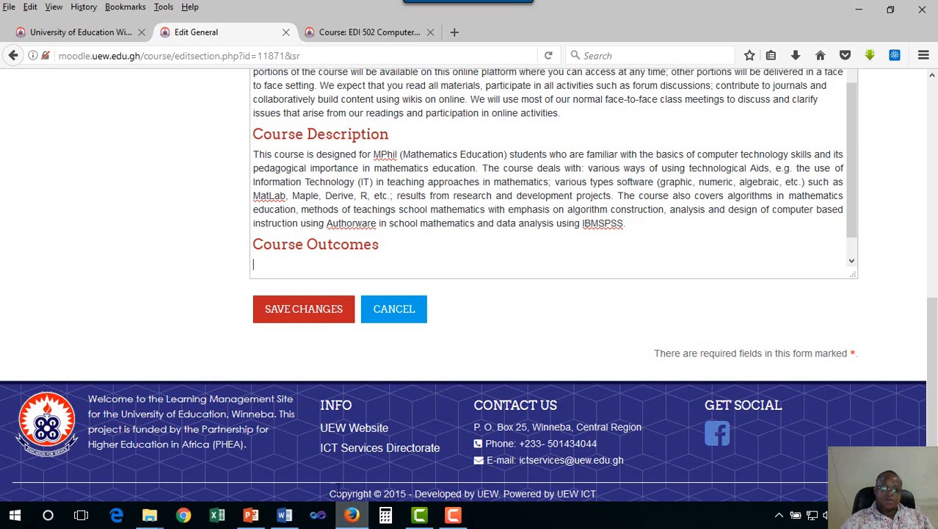
scroll(342, 76, "up", 1)
left_click(363, 32)
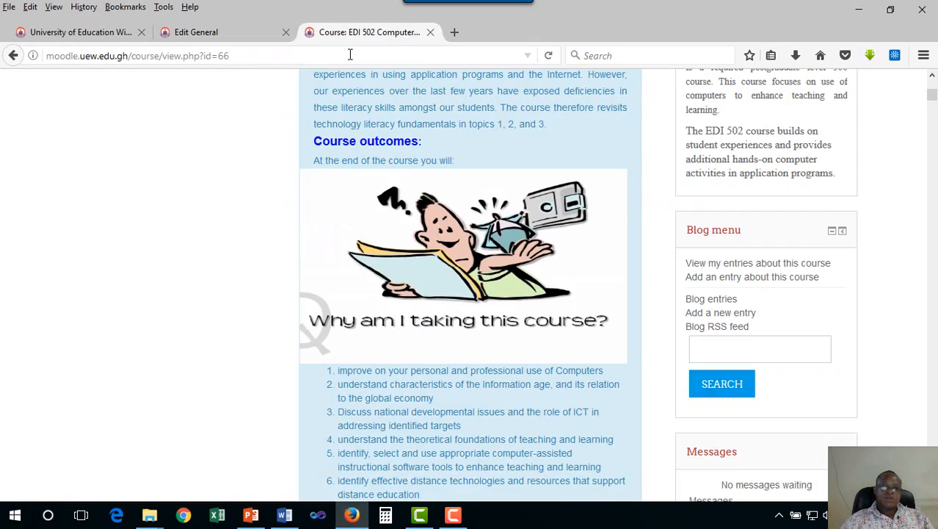
scroll(427, 210, "up", 10)
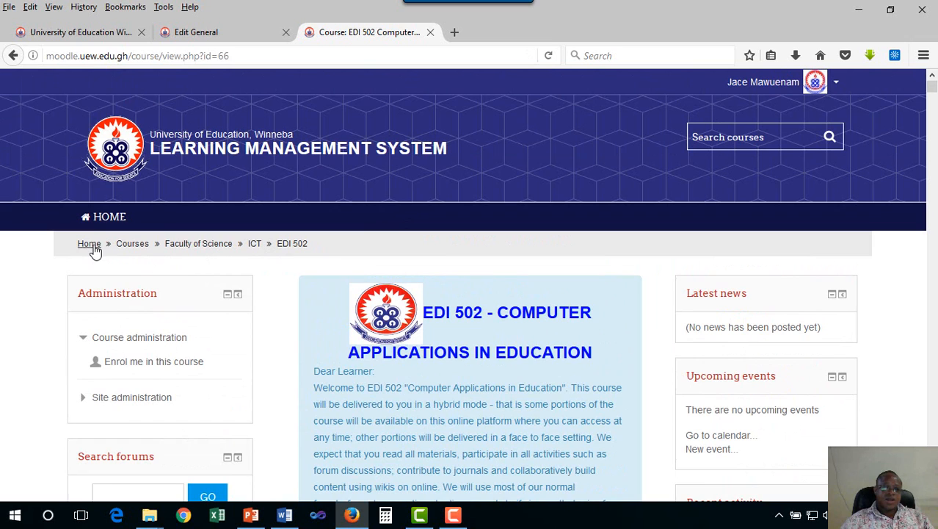
right_click(91, 245)
left_click(145, 255)
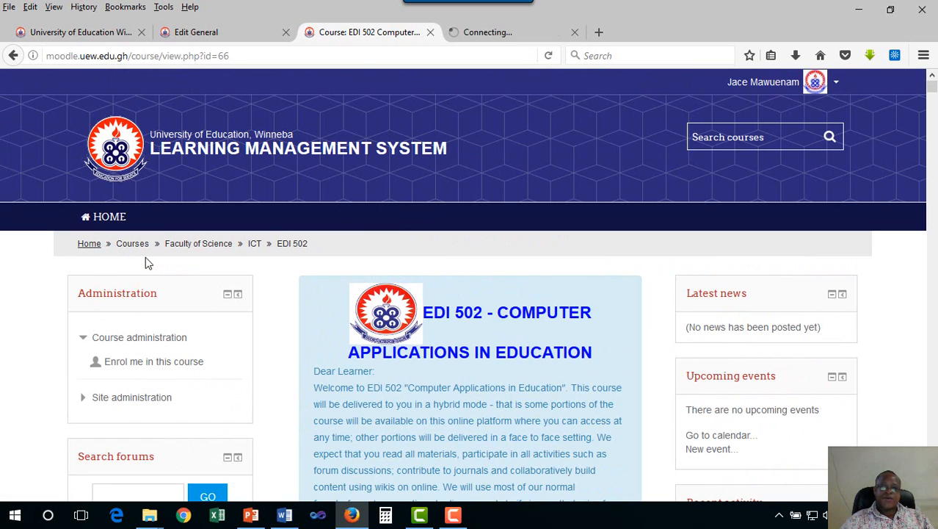
left_click(490, 31)
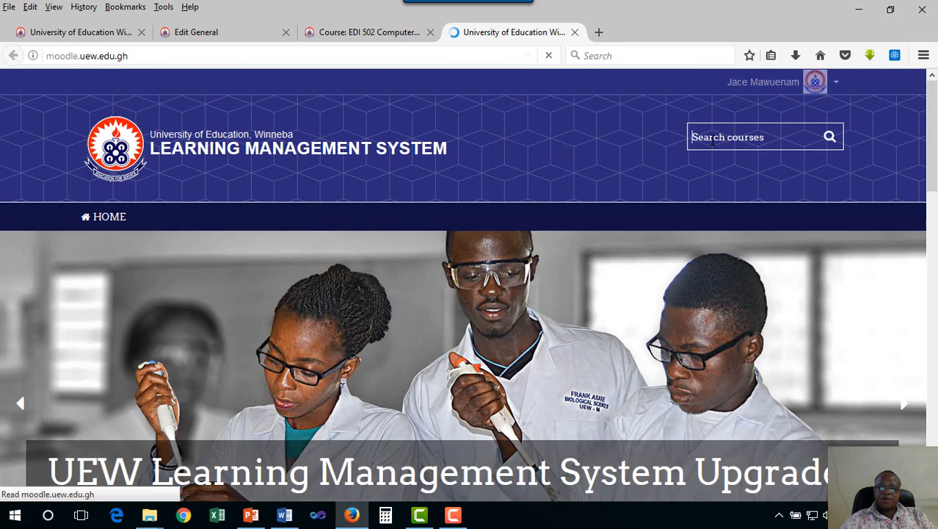
- Search the courses for "mtc 503" and open MTC 503: Computers and Algorithms in Mathematics Education
left_click(712, 140)
type("mtc 503")
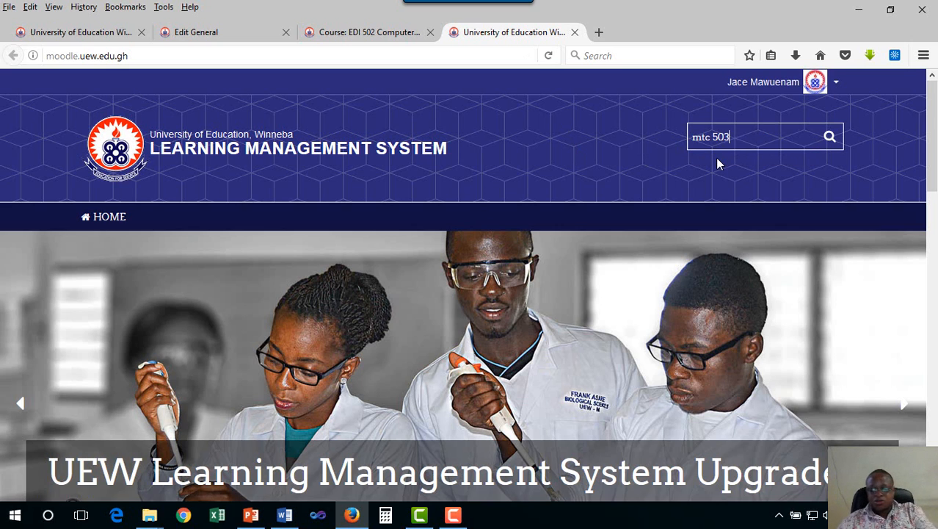
key("Return")
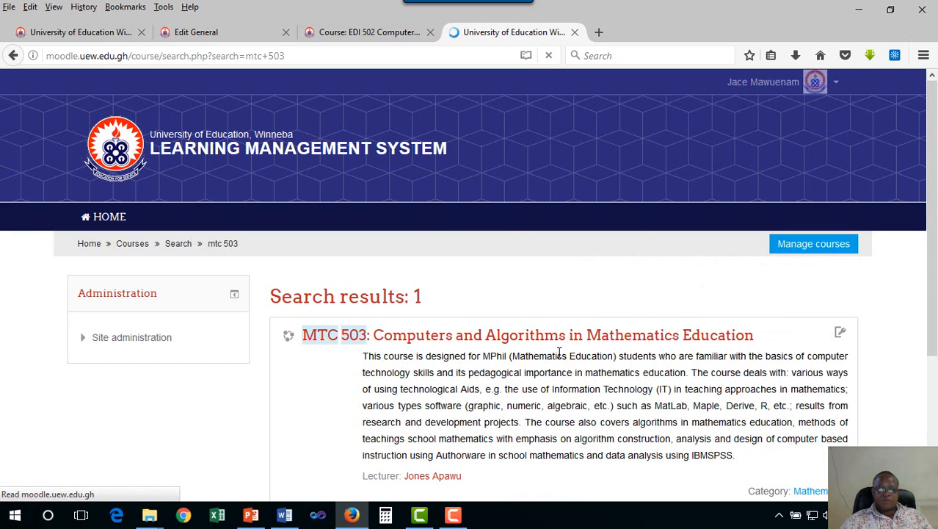
left_click(523, 334)
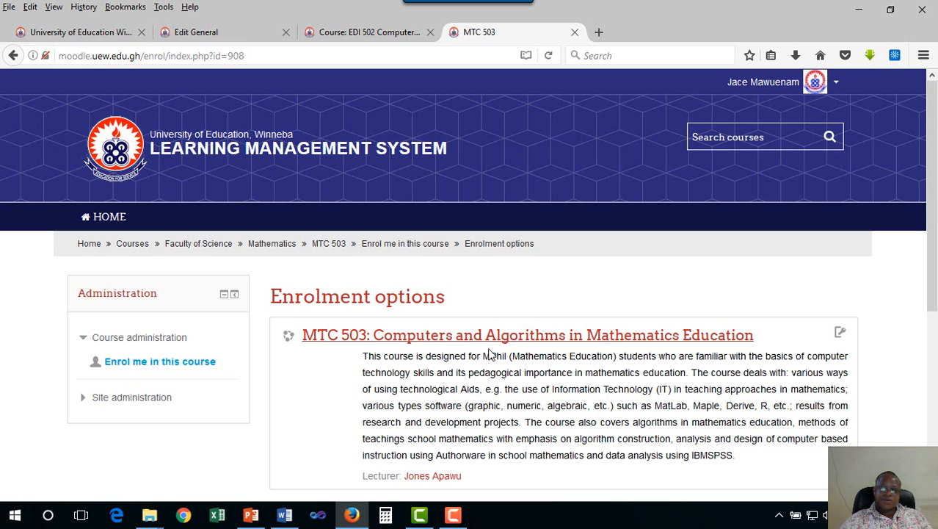
left_click(487, 342)
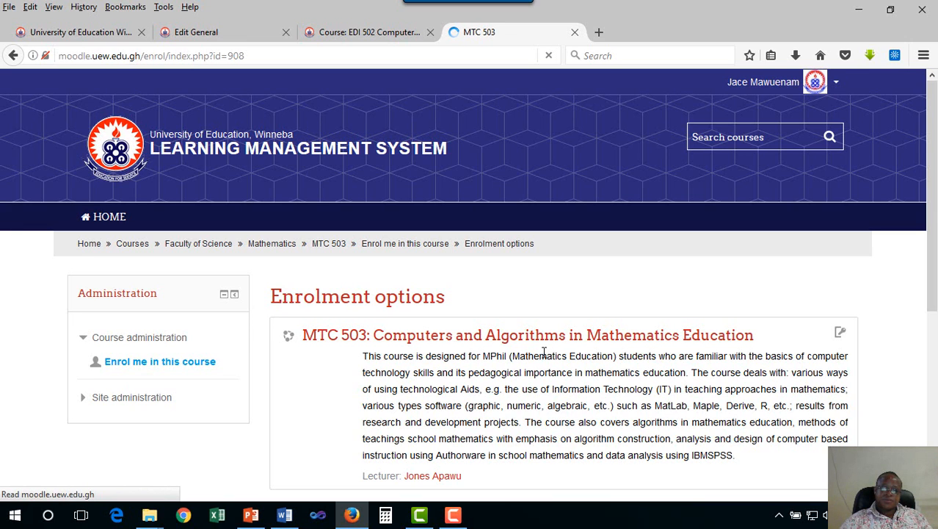
- Enter the enrolment key under Self enrolment (Student) and enrol in the MTC 503 course
scroll(545, 356, "down", 2)
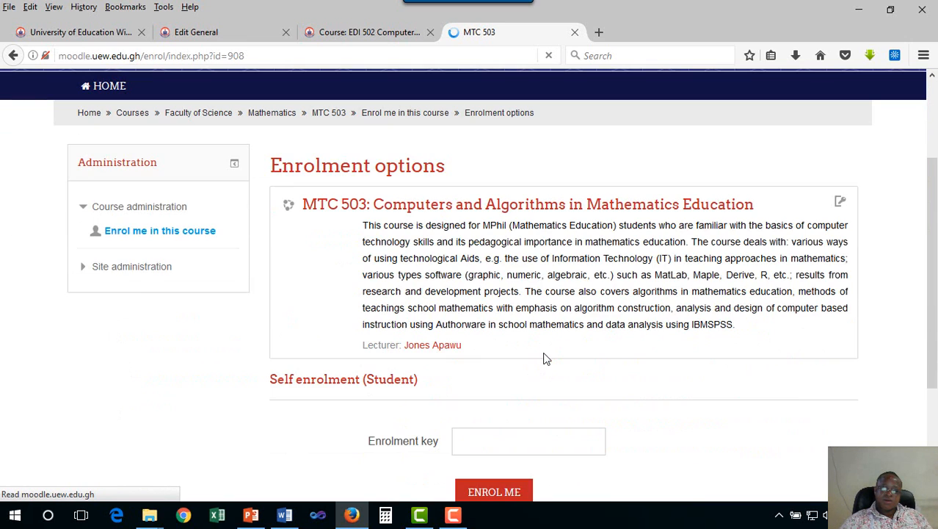
scroll(540, 357, "down", 2)
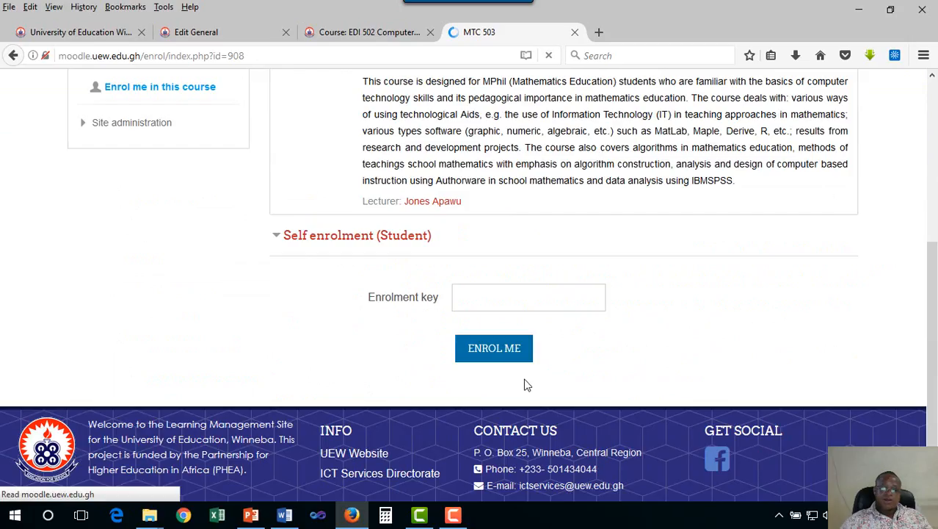
left_click(477, 299)
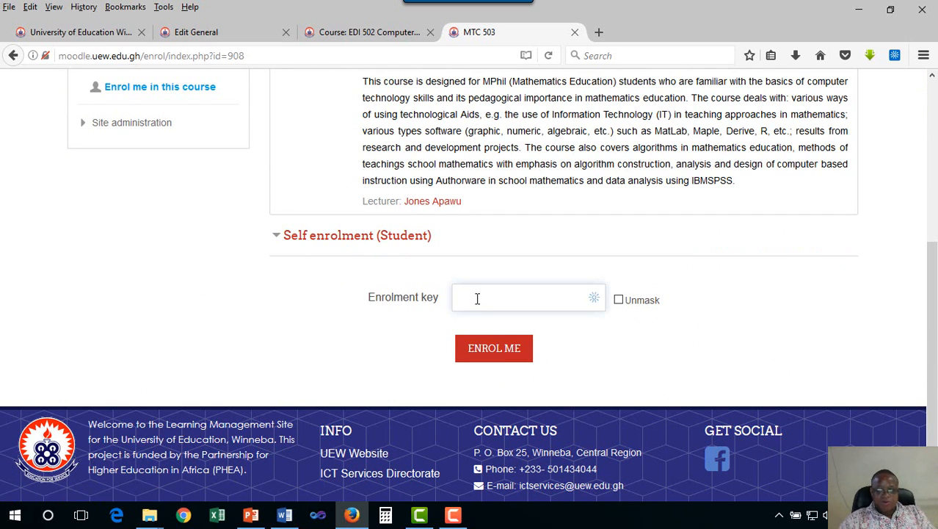
type("•••")
key("BackSpace")
type("•")
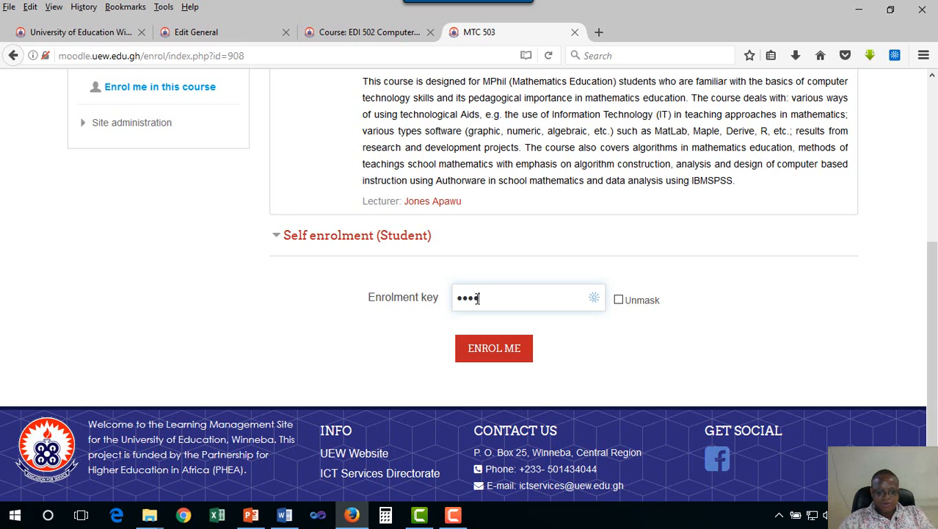
type("•••••")
key("Return")
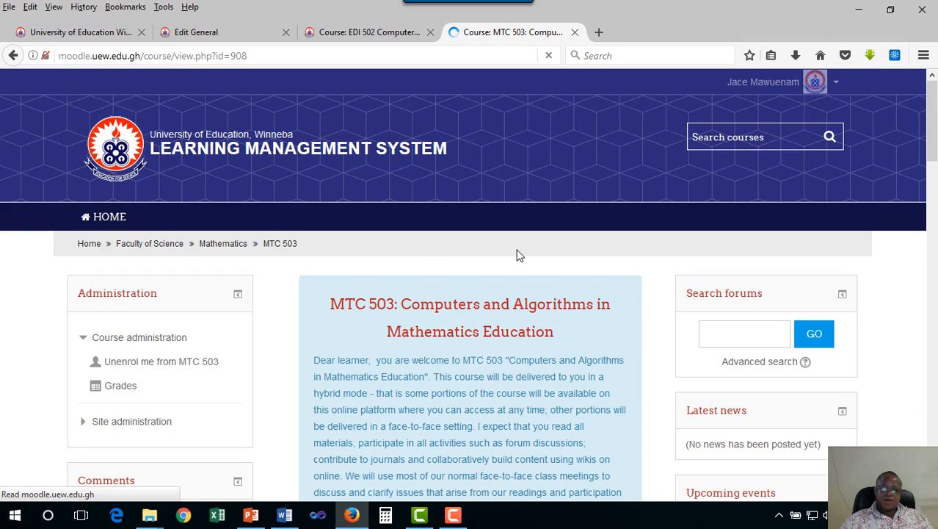
- Copy the introductory line and numbered list under Course Outcomes in MTC 503 and paste them below the Course Outcomes heading in the General summary
scroll(517, 255, "down", 15)
scroll(516, 251, "up", 10)
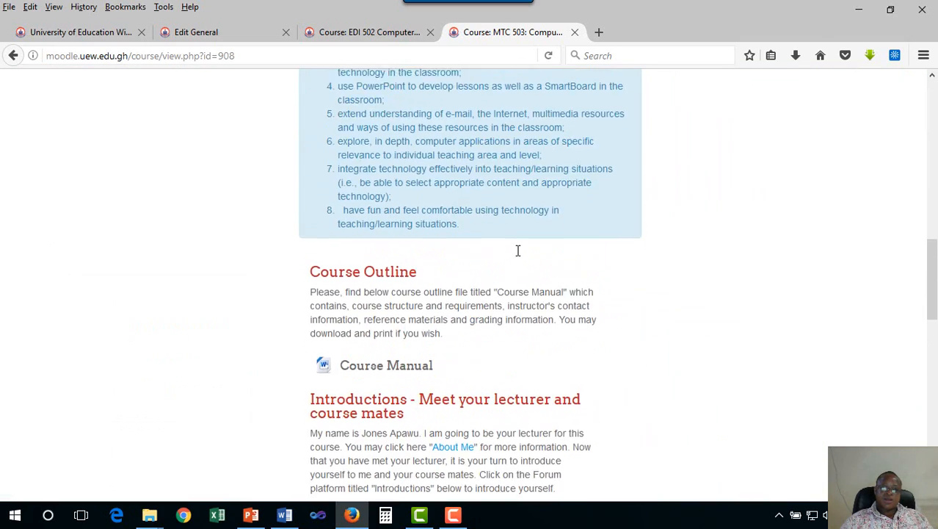
scroll(509, 286, "down", 3)
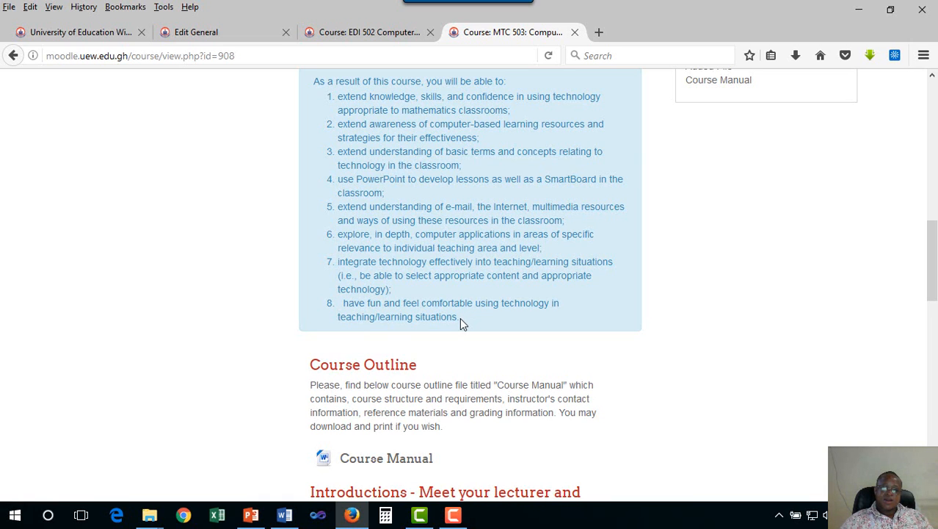
left_click_drag(460, 318, 313, 146)
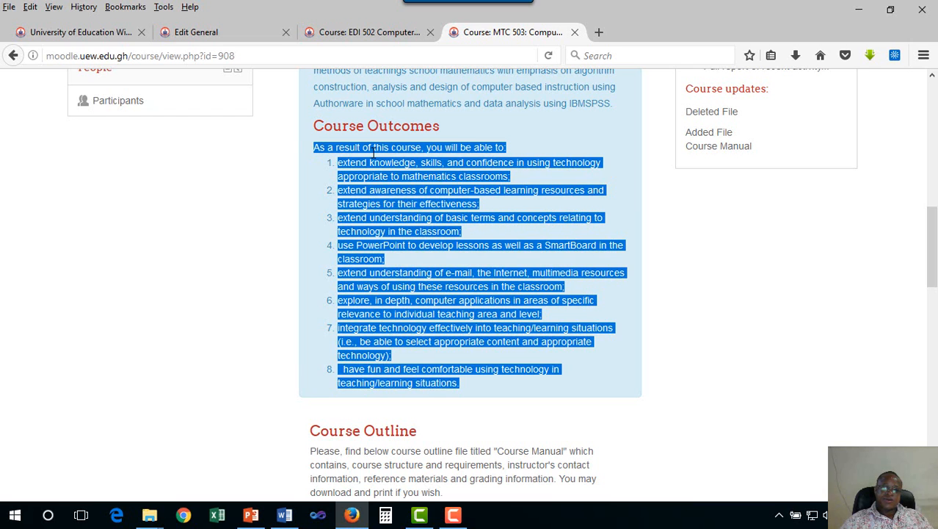
right_click(373, 151)
left_click(408, 164)
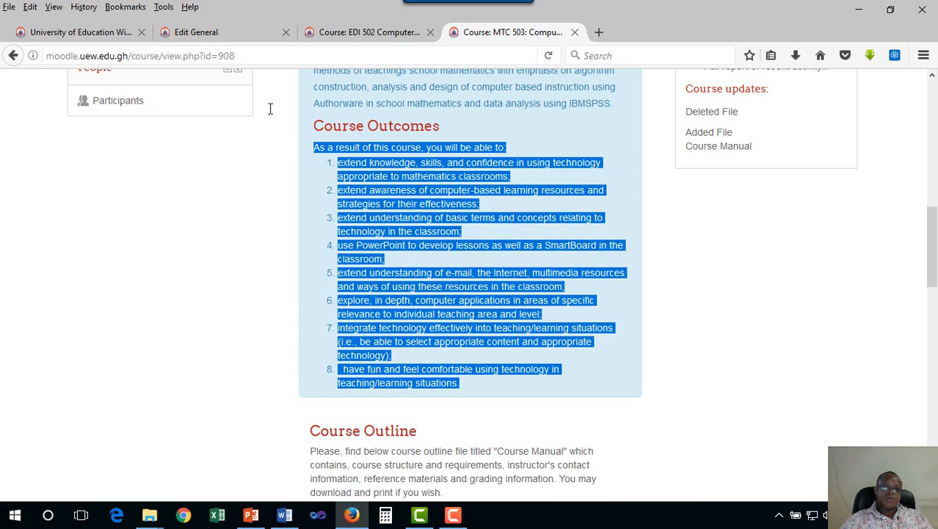
left_click(213, 33)
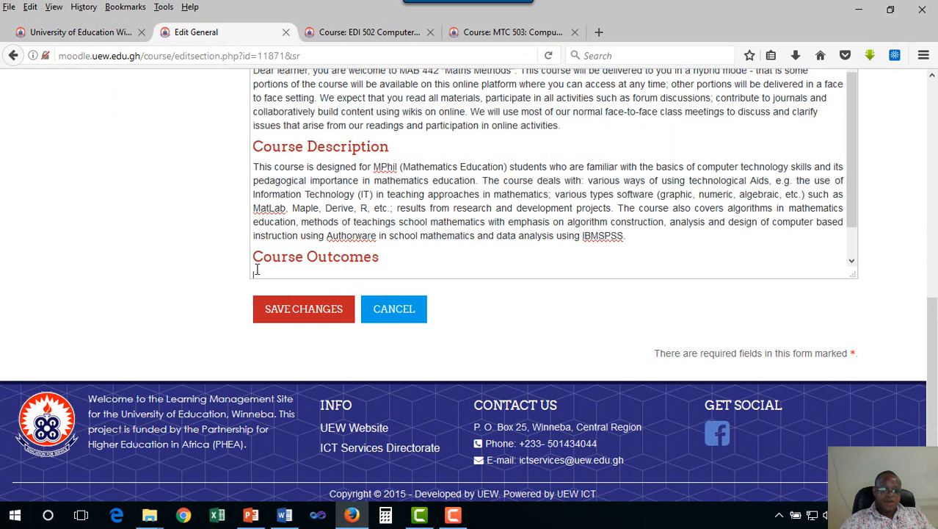
key("ctrl+v")
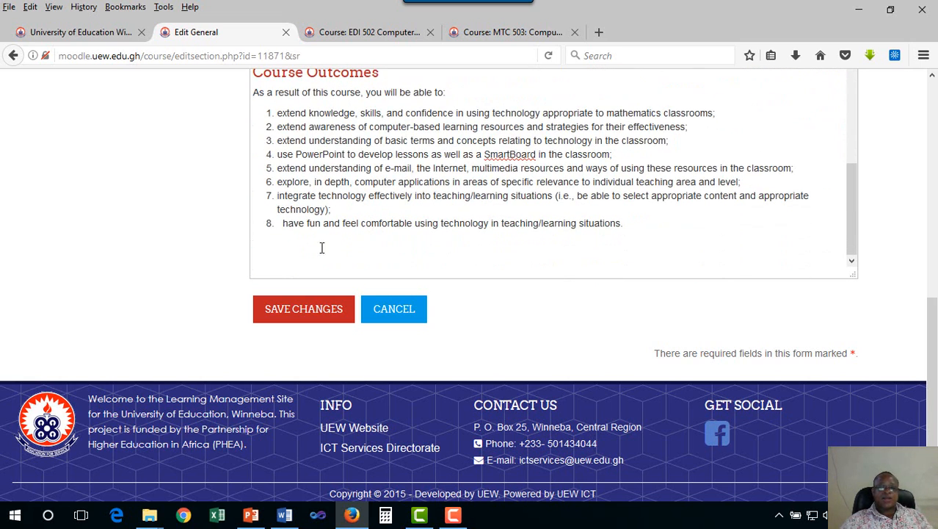
- Clear the blank space below the Course Outcomes list and save the General section changes
left_click(642, 228)
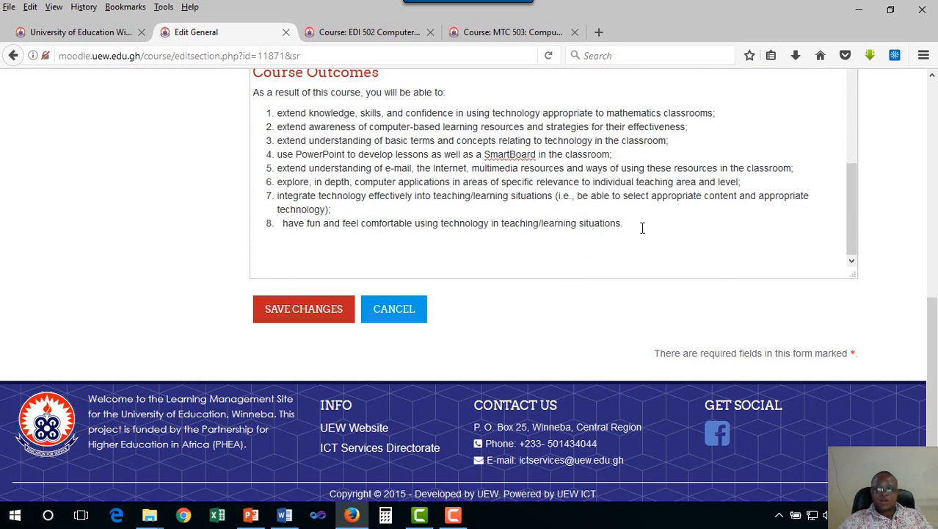
key("Return")
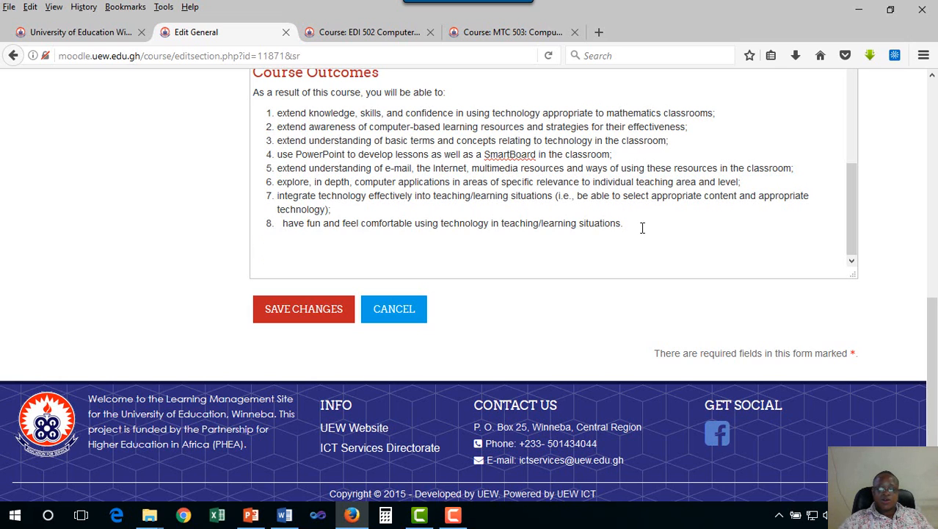
key("BackSpace")
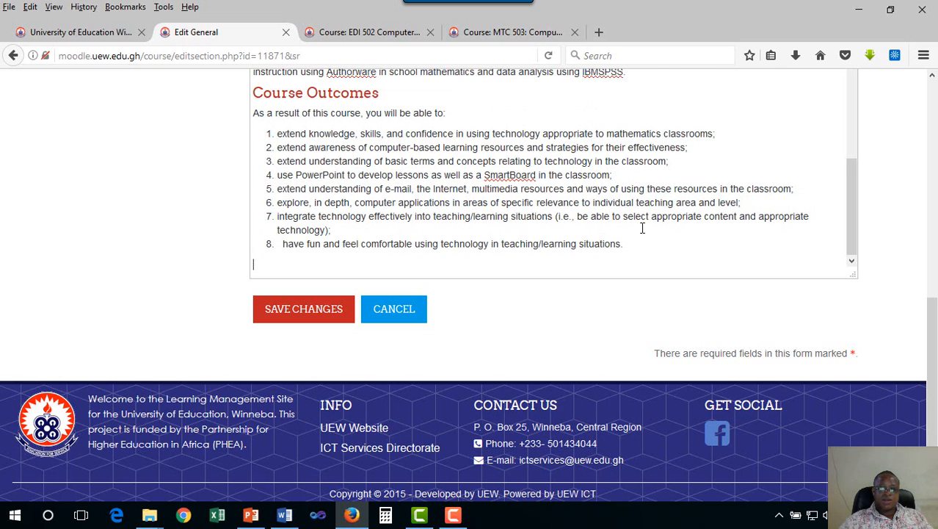
key("BackSpace")
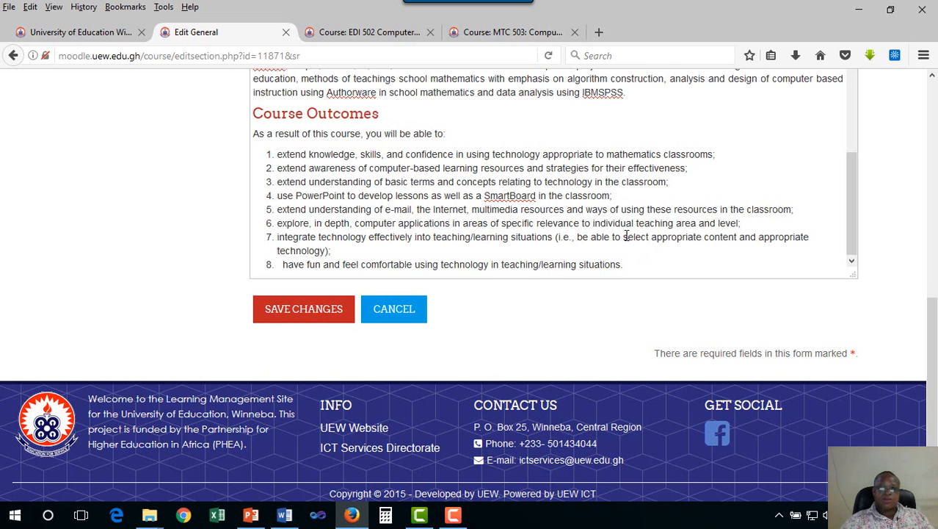
scroll(628, 236, "down", 1)
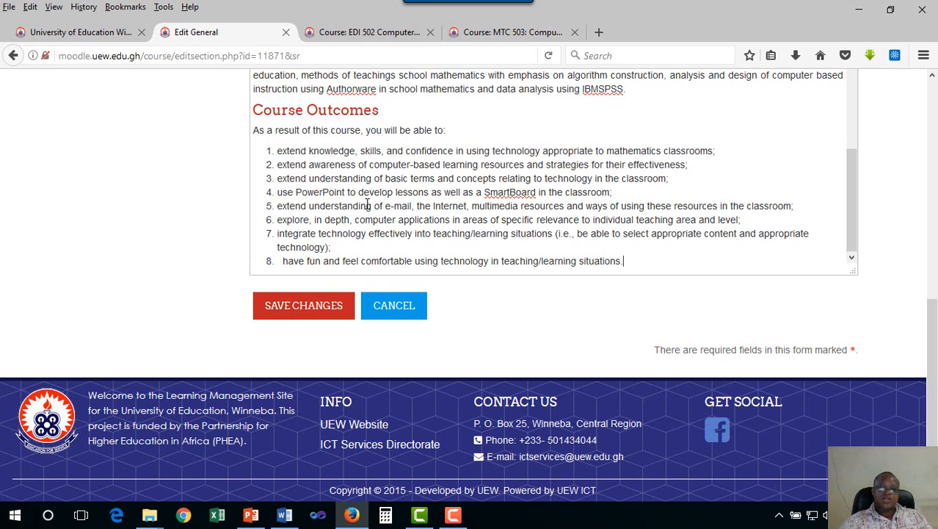
left_click(317, 307)
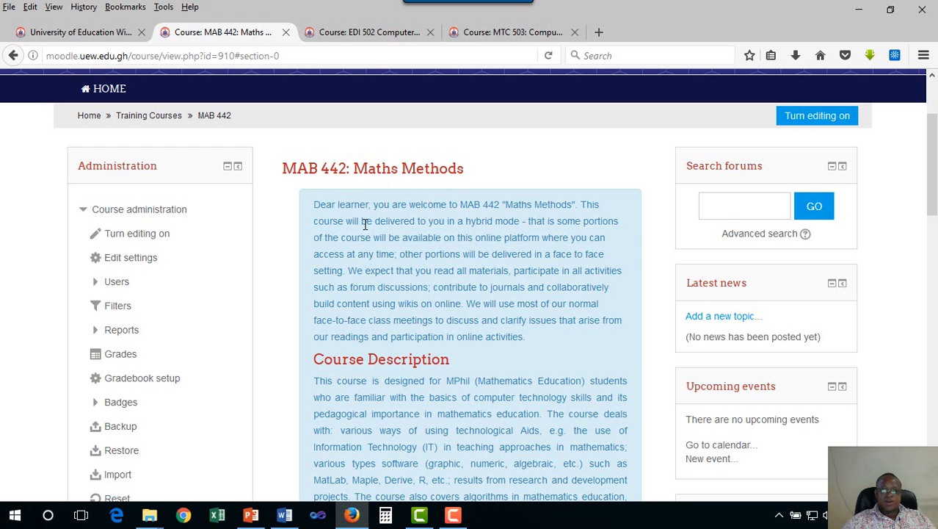
- Turn on editing for the MAB 442 course page
scroll(389, 233, "down", 2)
scroll(389, 234, "down", 6)
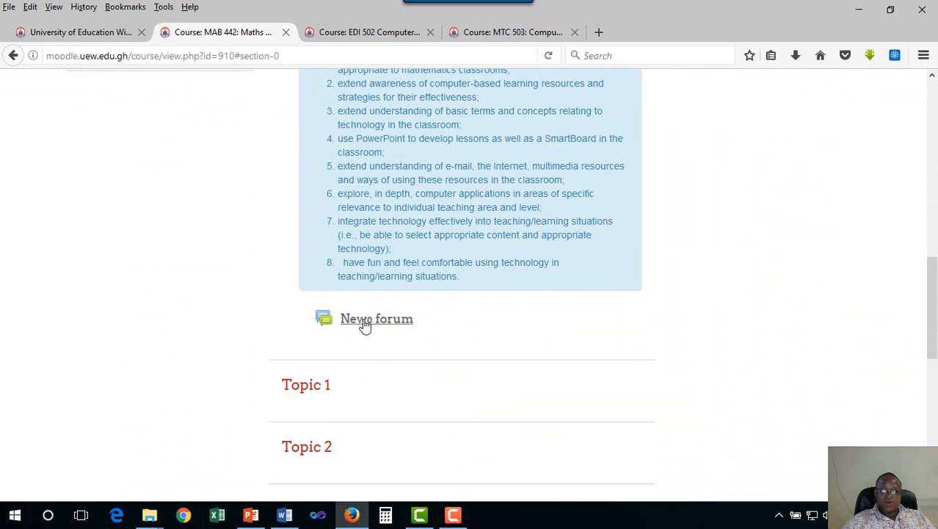
scroll(447, 301, "up", 4)
scroll(447, 301, "up", 5)
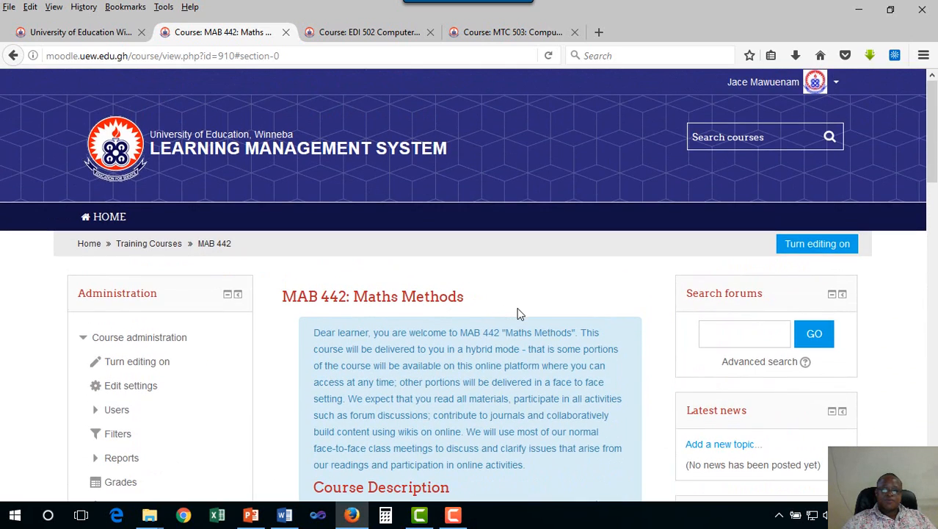
left_click(806, 248)
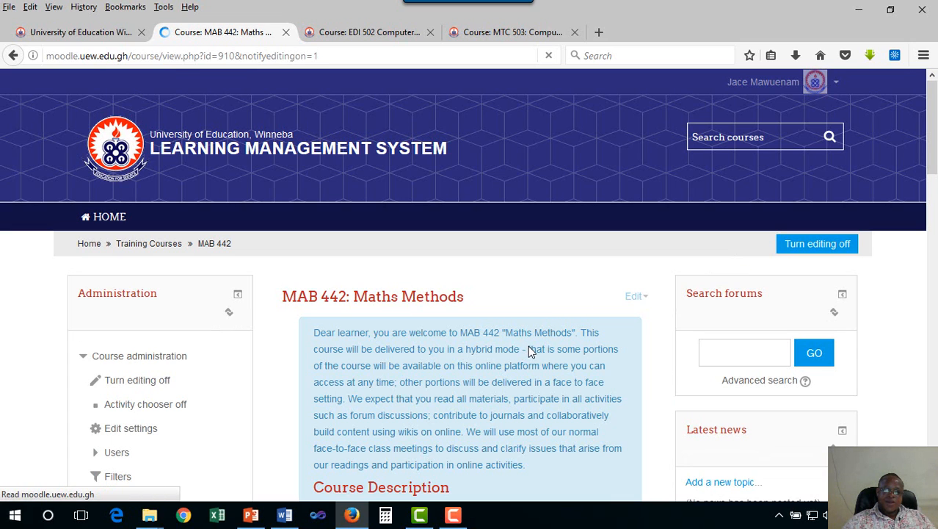
- Start adding a Label resource to the MAB 442: Maths Methods section
scroll(528, 346, "down", 5)
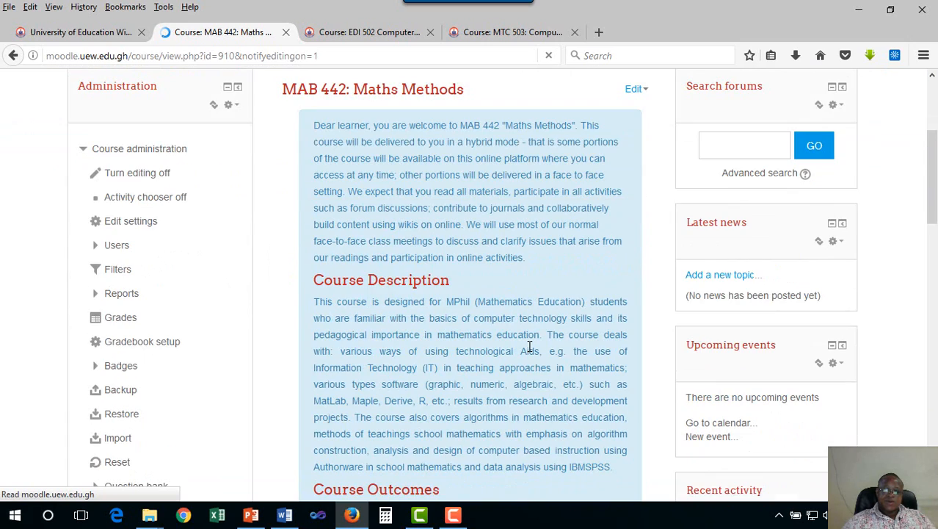
scroll(530, 345, "down", 10)
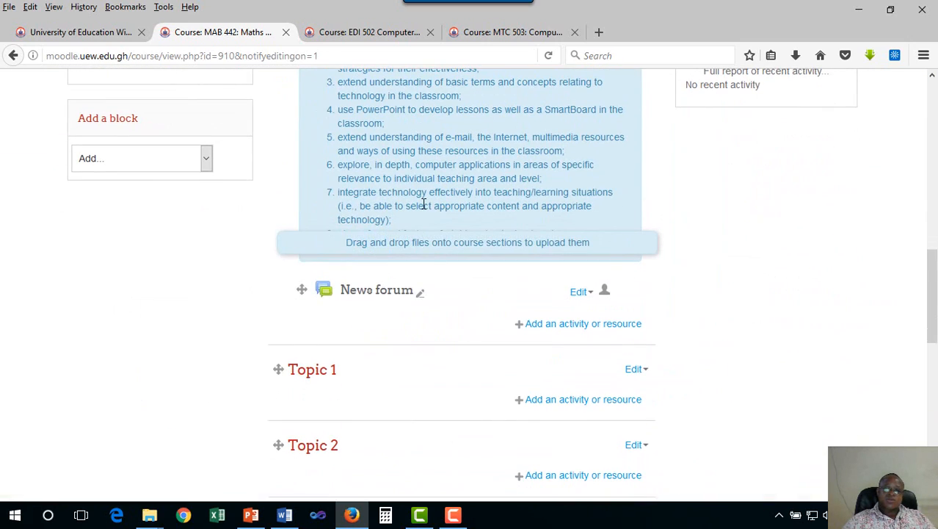
scroll(424, 203, "up", 2)
scroll(423, 204, "up", 2)
scroll(435, 283, "up", 3)
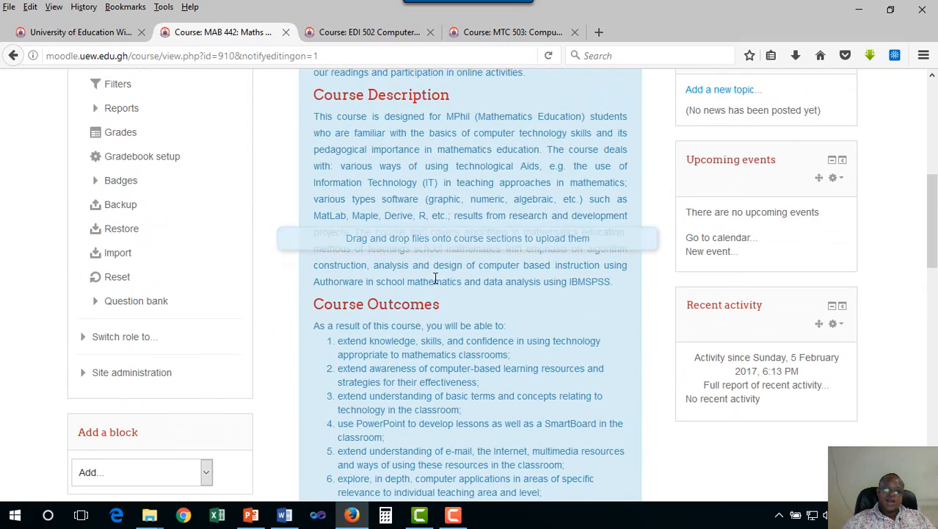
scroll(431, 248, "up", 4)
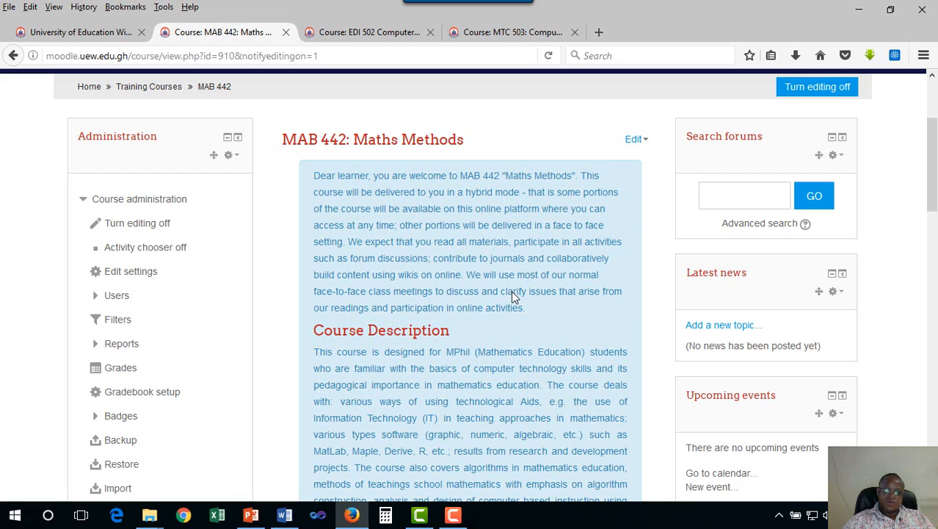
scroll(511, 291, "down", 7)
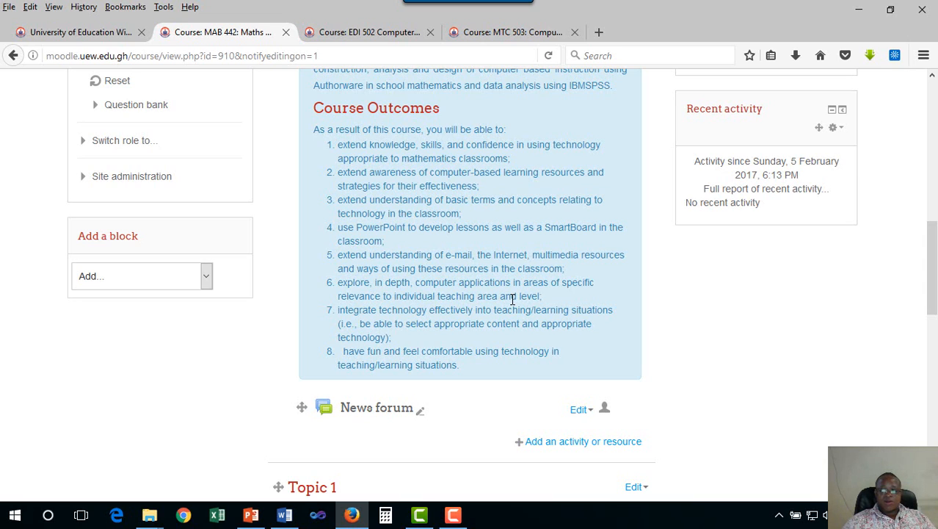
left_click(550, 445)
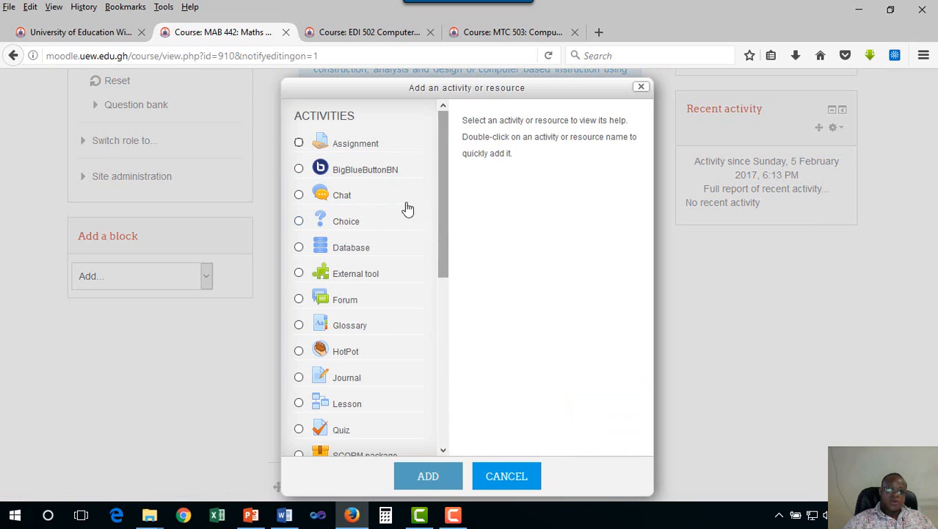
left_click_drag(444, 210, 446, 389)
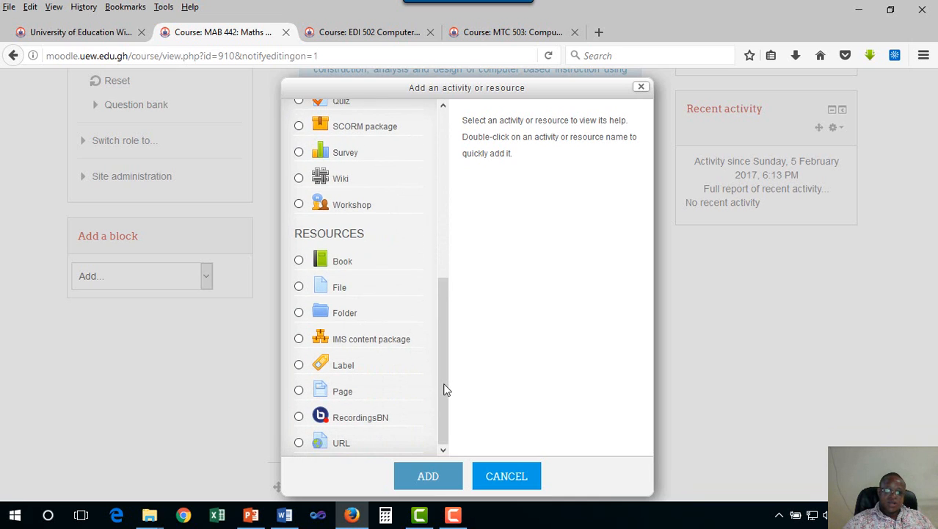
left_click(299, 366)
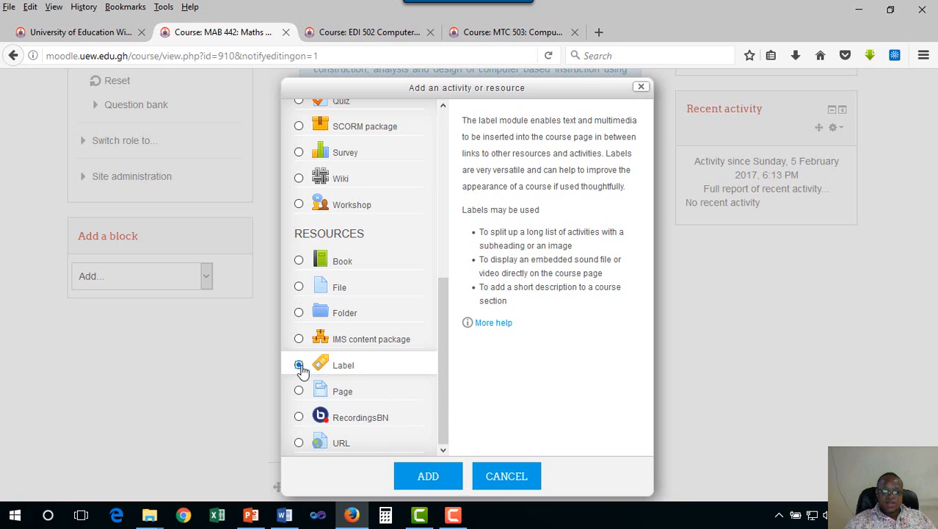
left_click(430, 477)
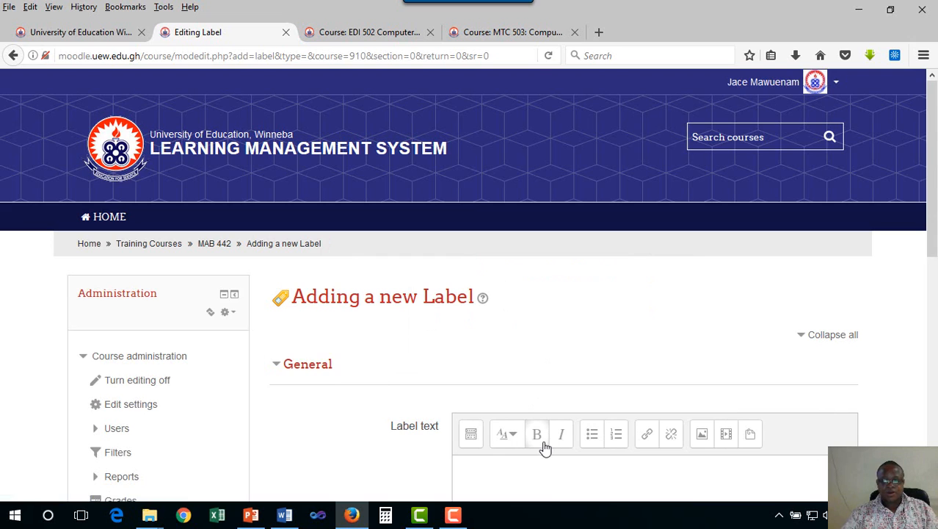
- Copy the Course Outline heading and its paragraph from the MTC 503 course and paste them into the new label's text
scroll(543, 444, "down", 4)
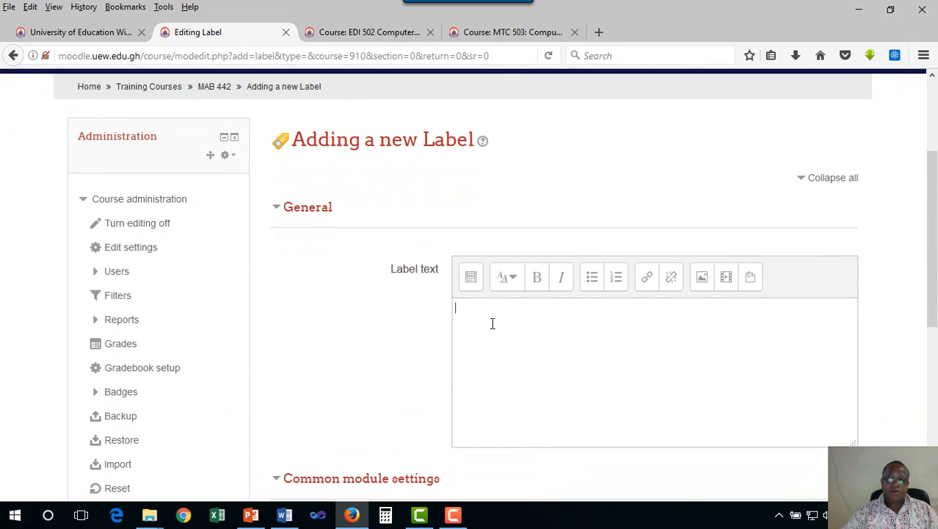
left_click(492, 324)
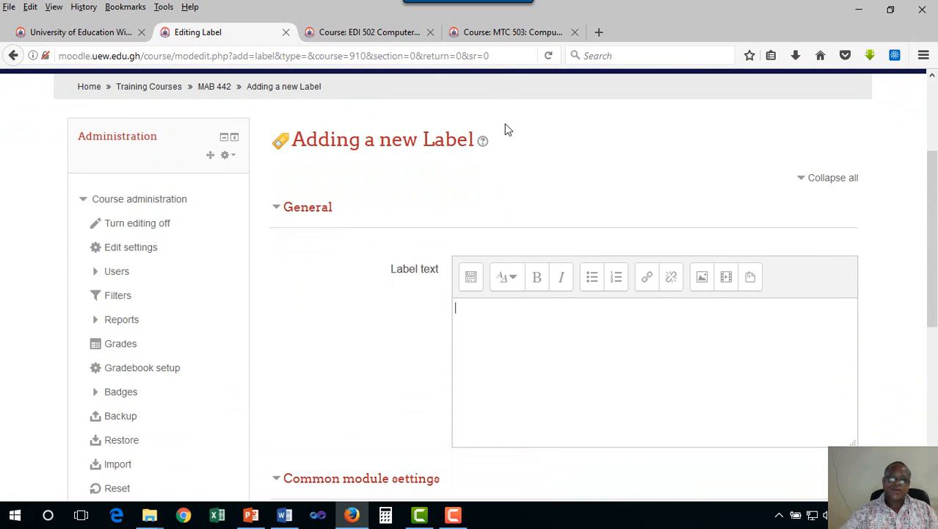
left_click(494, 34)
scroll(482, 273, "down", 3)
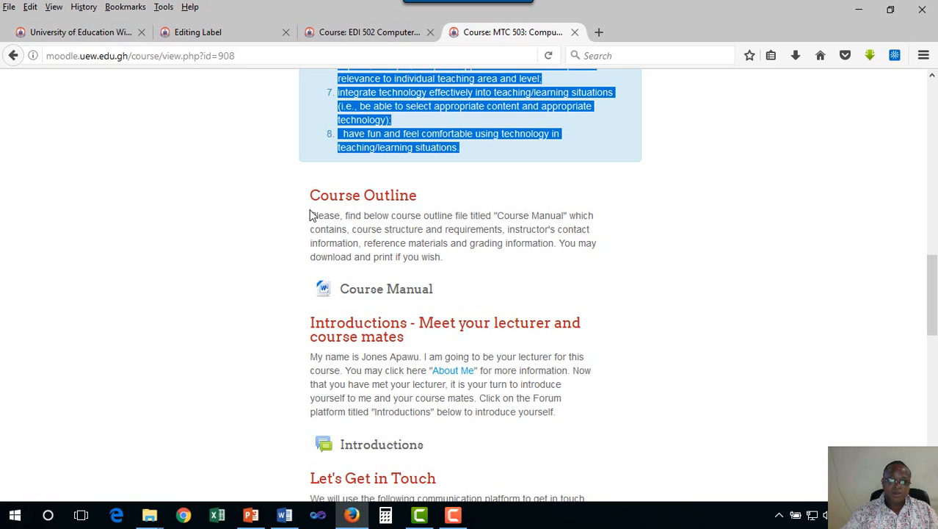
left_click_drag(310, 193, 443, 258)
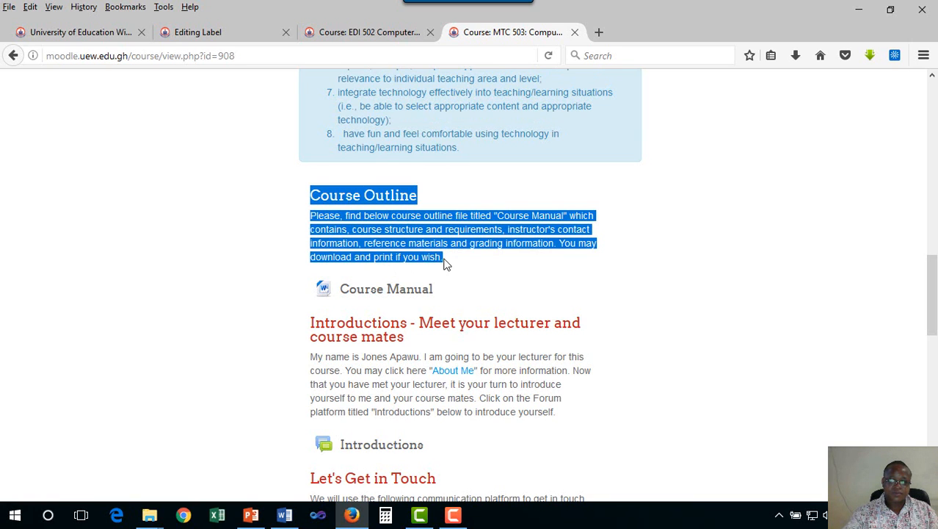
left_click(443, 256)
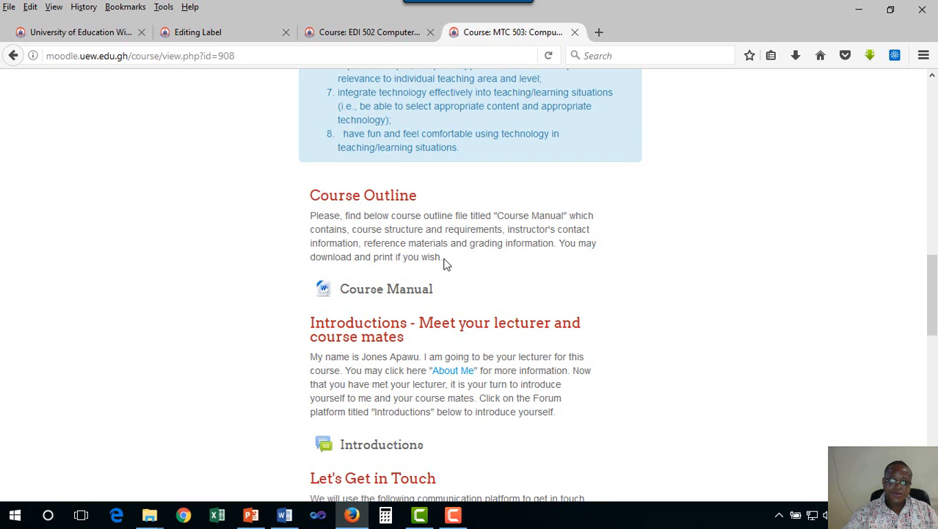
left_click_drag(442, 258, 314, 195)
right_click(348, 211)
left_click(382, 222)
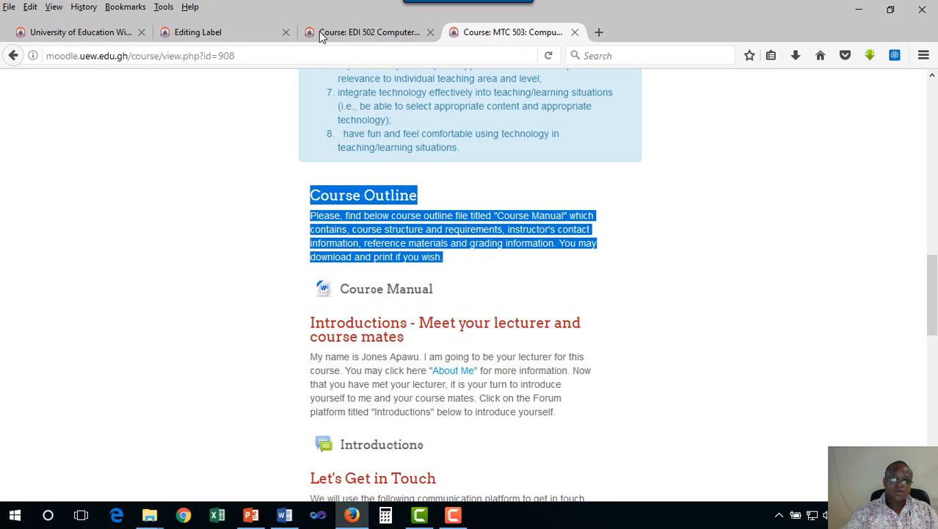
left_click(223, 33)
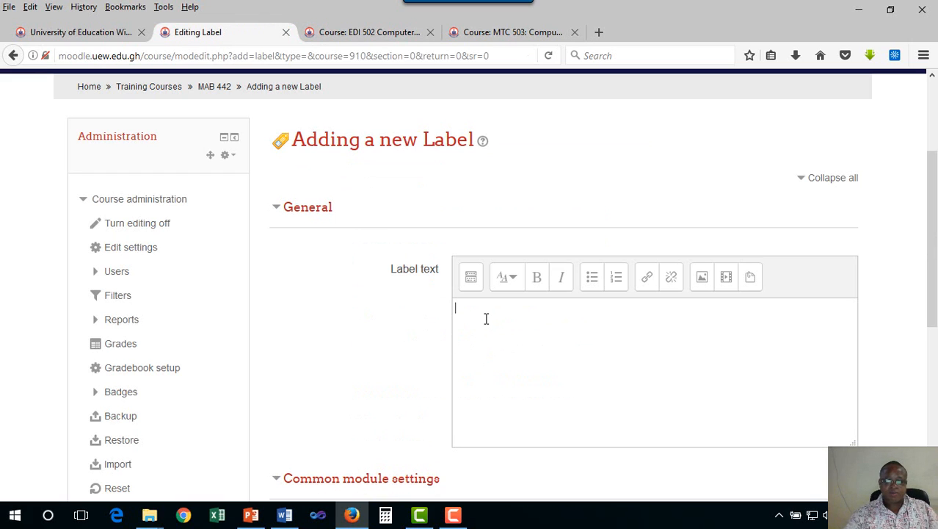
key("ctrl+v")
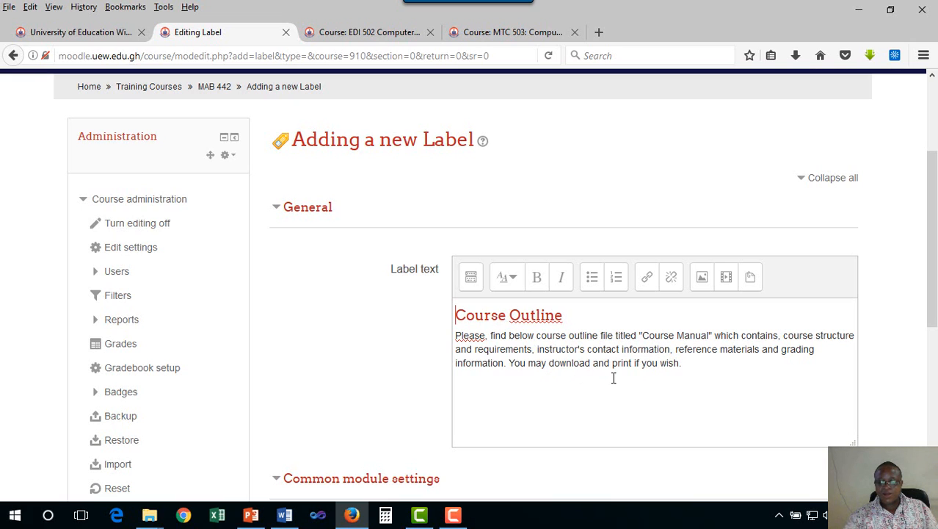
- Save the label to the course page and move News forum below the Course Outline label
scroll(638, 370, "down", 2)
scroll(639, 370, "down", 5)
left_click(521, 285)
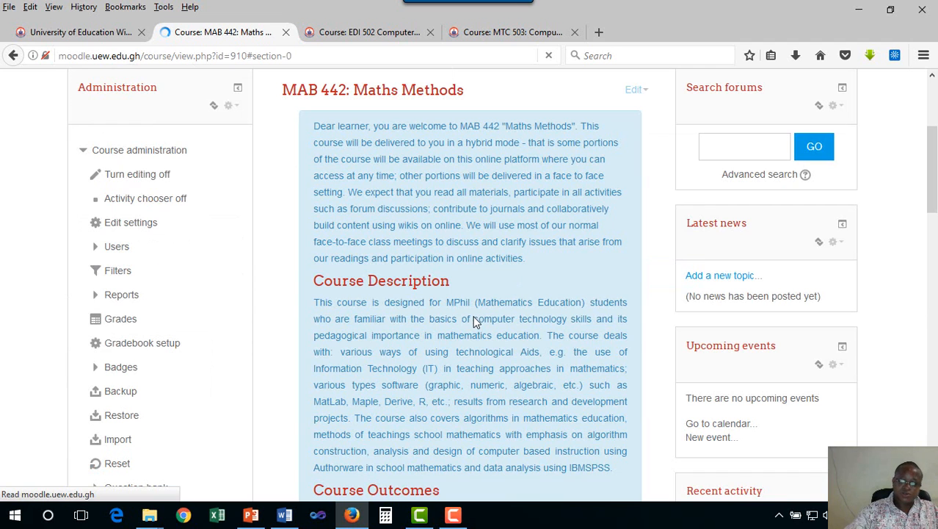
scroll(473, 321, "down", 12)
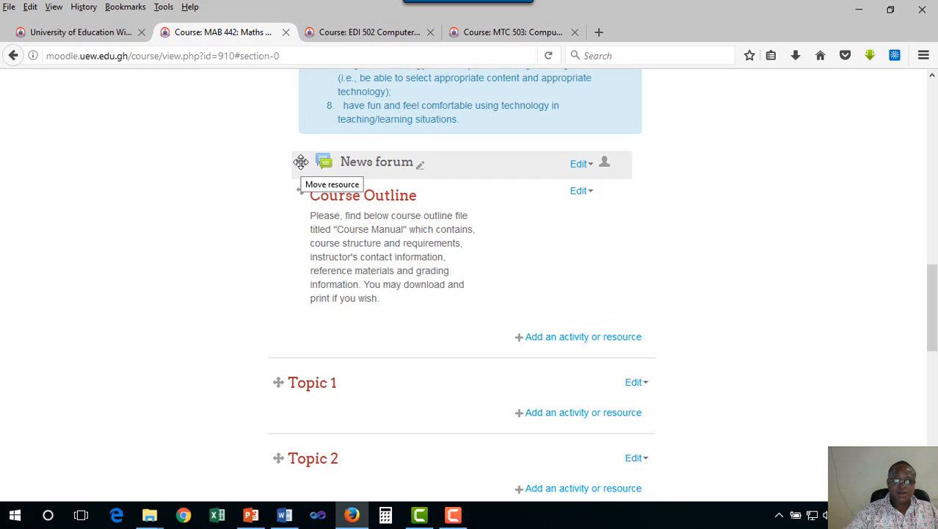
left_click_drag(303, 253, 312, 304)
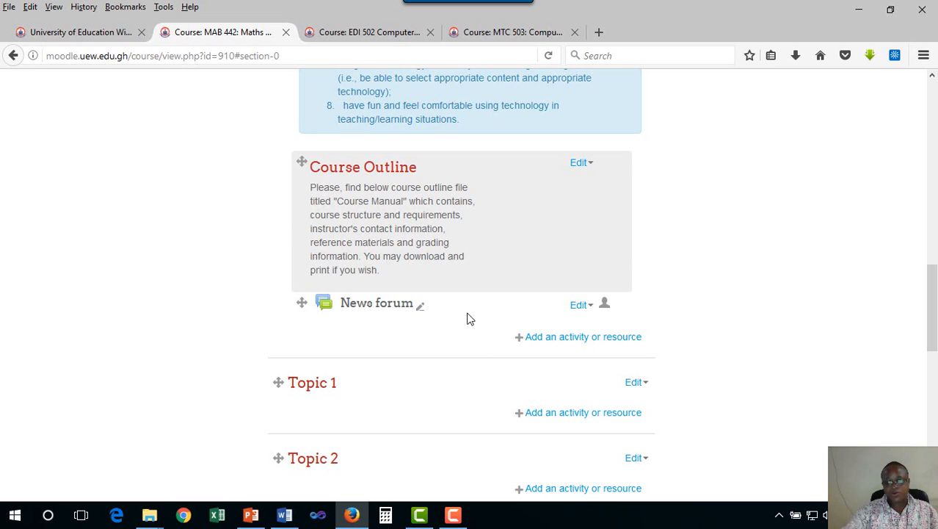
- Start adding a File resource to the MAB 442: Maths Methods section and name it "Course Manual"
left_click(551, 338)
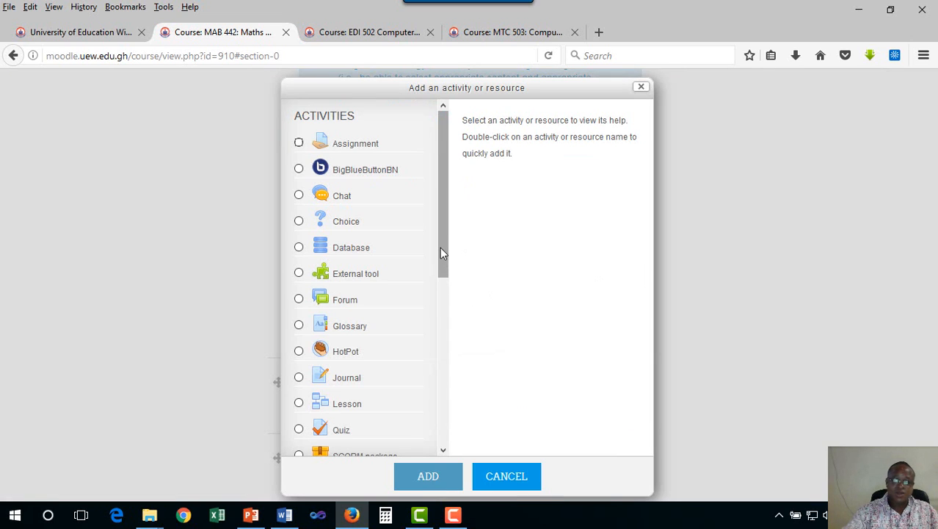
left_click_drag(440, 244, 434, 441)
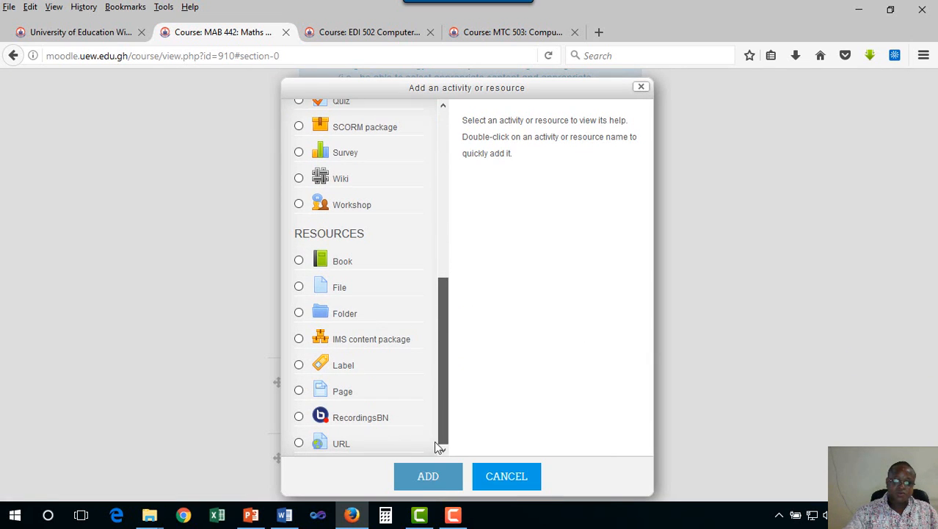
left_click(299, 288)
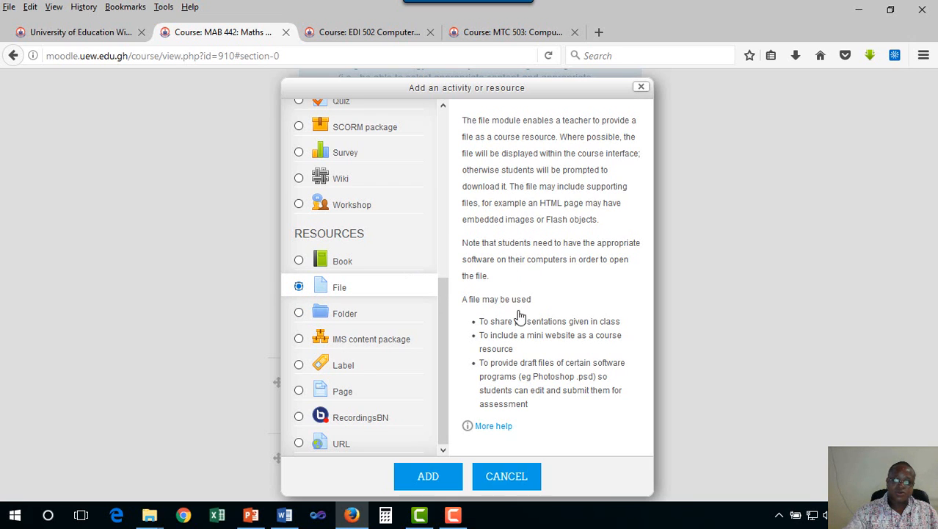
left_click(431, 475)
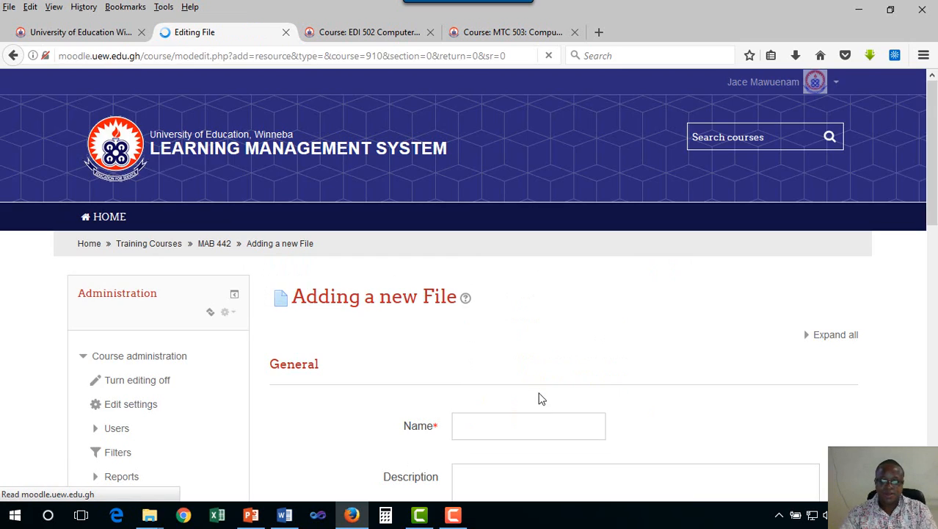
left_click(469, 428)
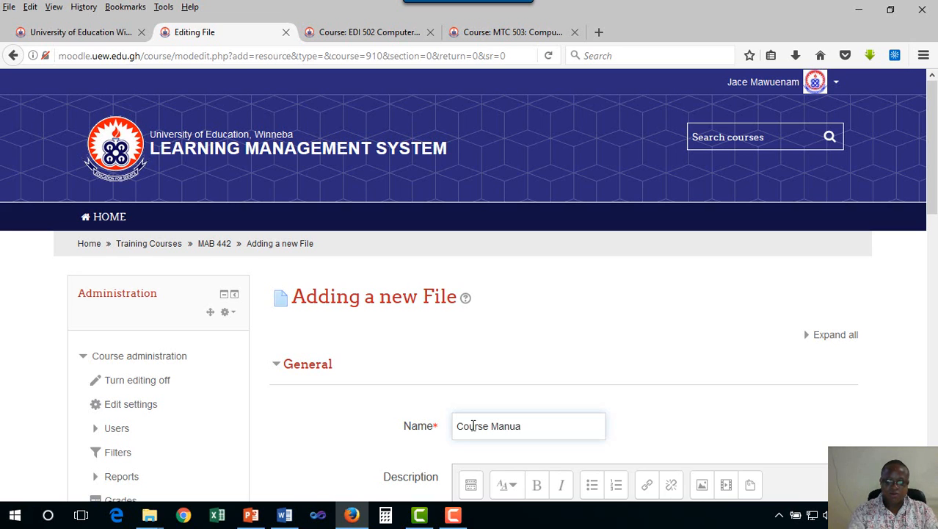
scroll(521, 393, "down", 3)
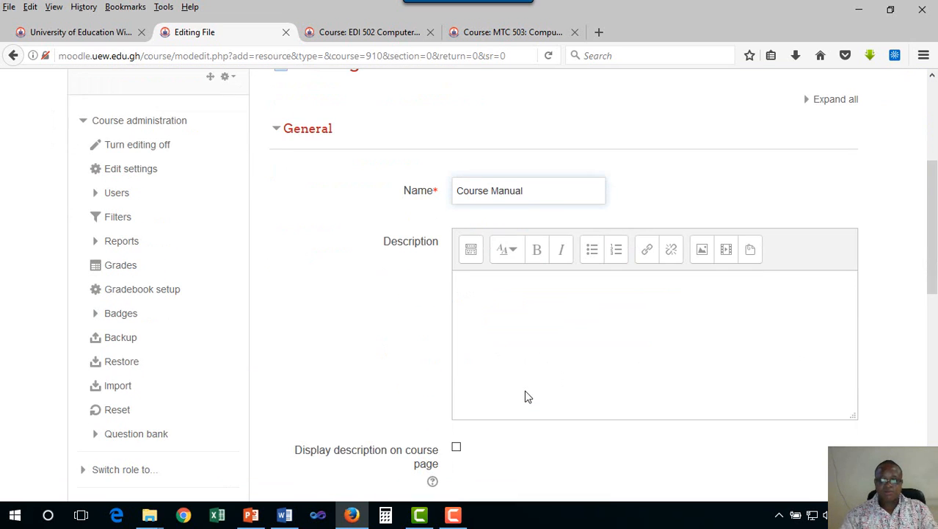
- Upload the ICT 231 Multimedia & Webpage Design_Syllabus document as the content of the Course Manual file resource
left_click(492, 300)
scroll(490, 300, "down", 1)
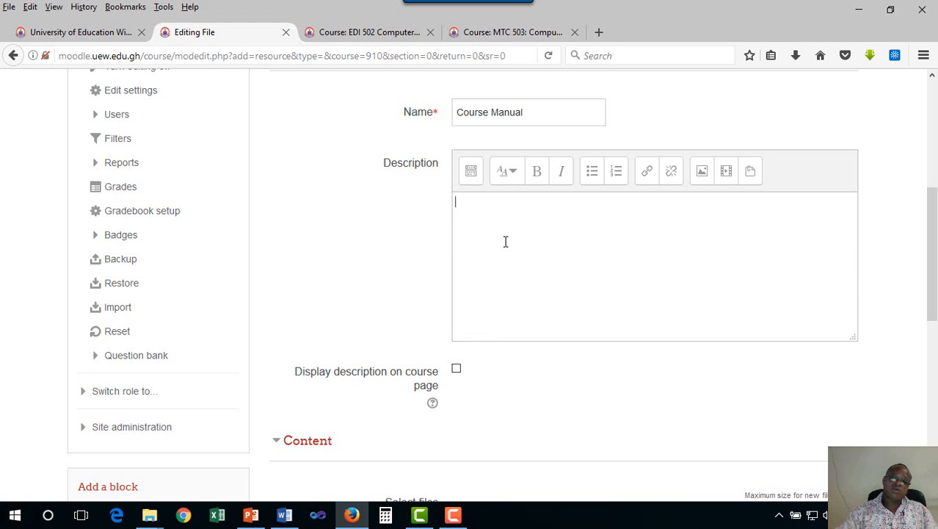
scroll(502, 328, "down", 5)
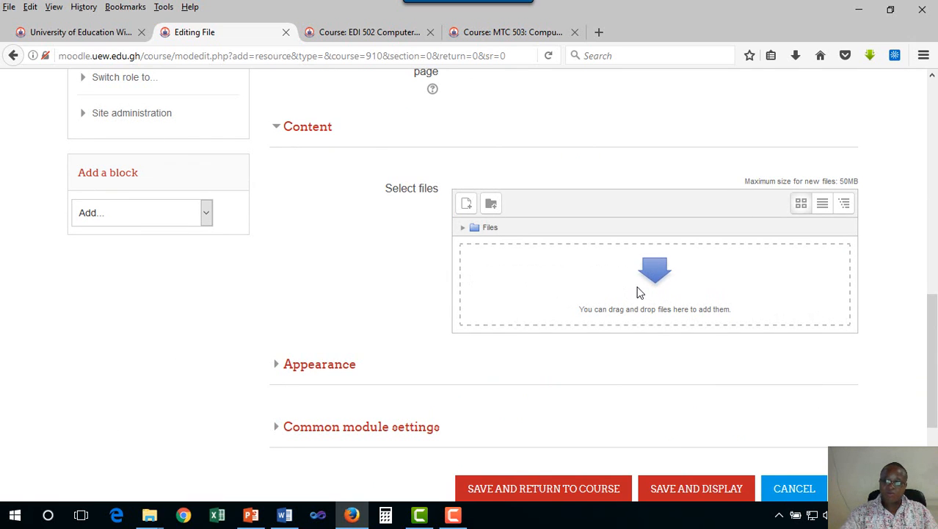
left_click(466, 205)
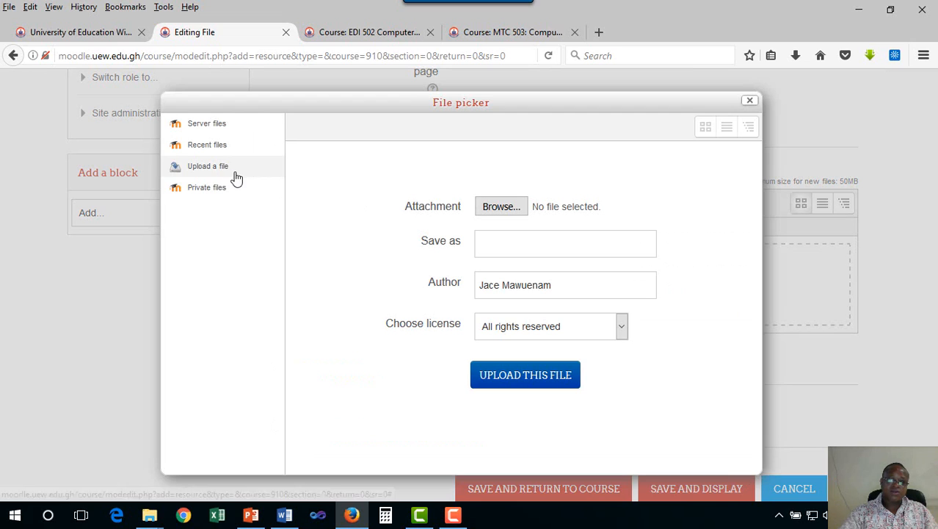
left_click(499, 216)
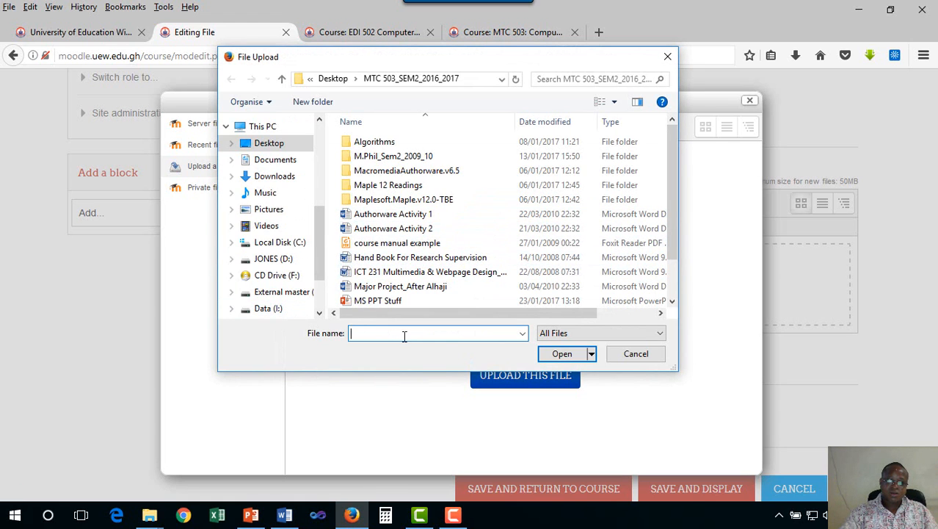
double_click(422, 273)
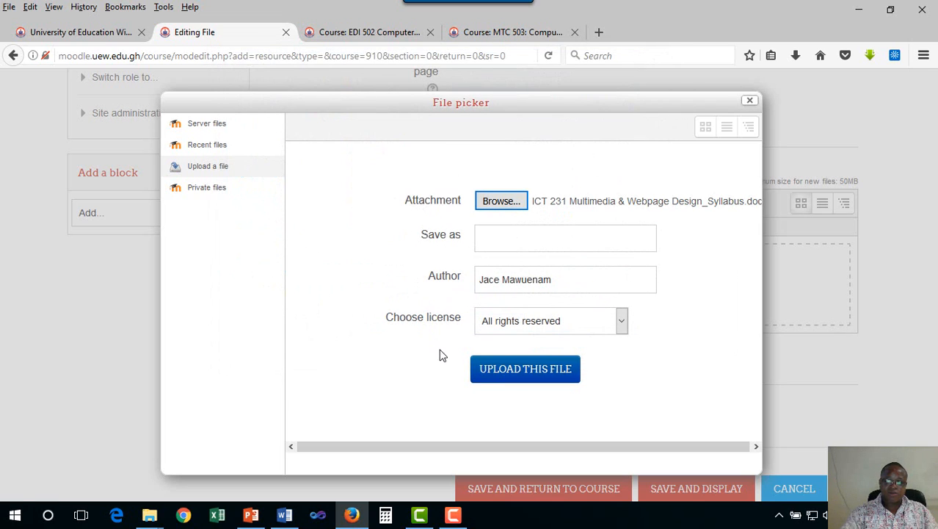
left_click(513, 377)
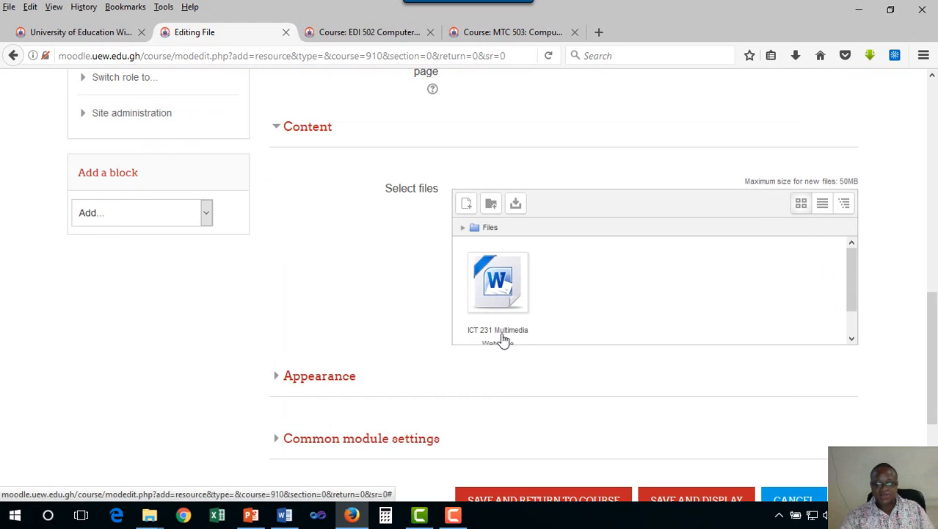
- Save the Course Manual resource to the course page and place it between the Course Outline label and News forum
scroll(526, 330, "up", 2)
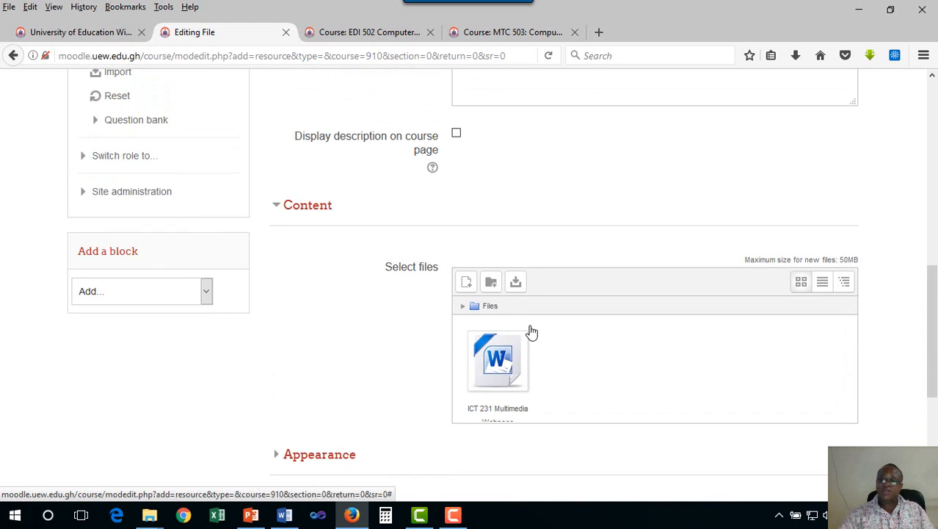
scroll(534, 344, "down", 7)
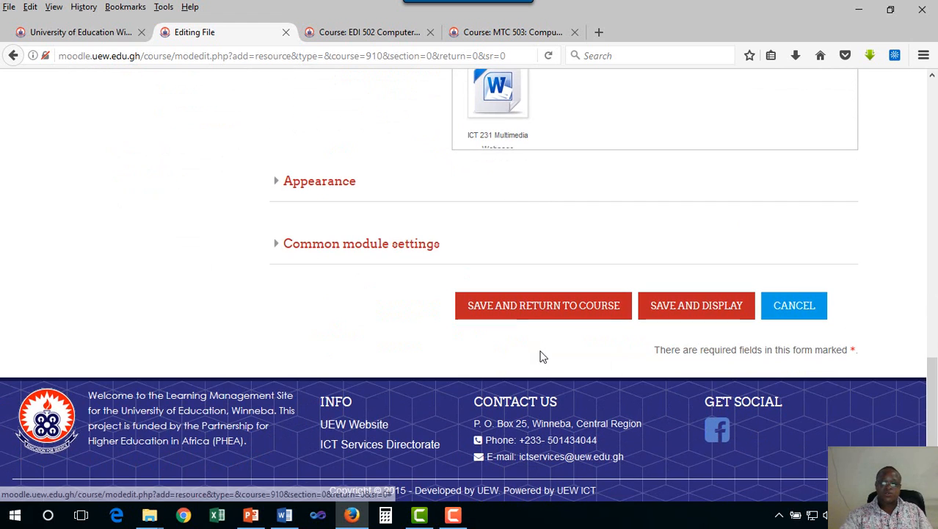
left_click(518, 314)
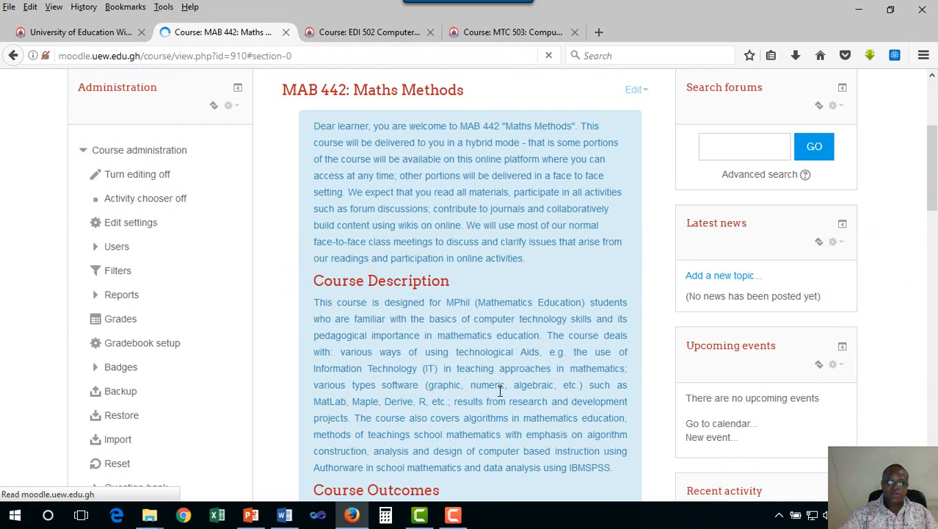
scroll(500, 391, "down", 4)
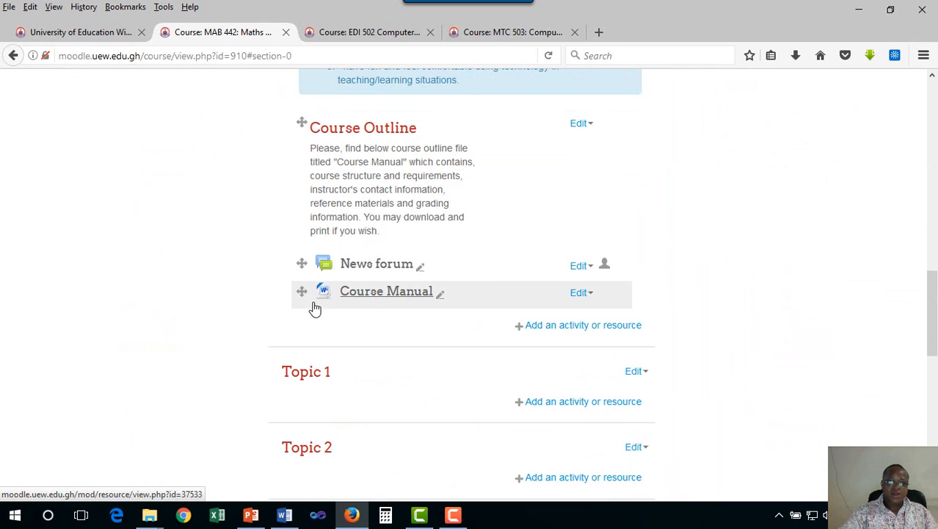
left_click_drag(302, 291, 302, 246)
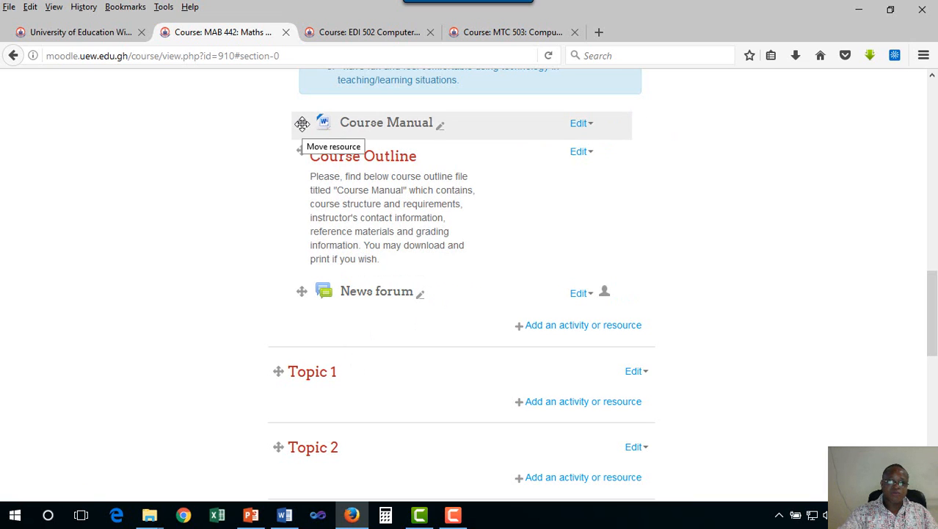
left_click_drag(302, 123, 304, 259)
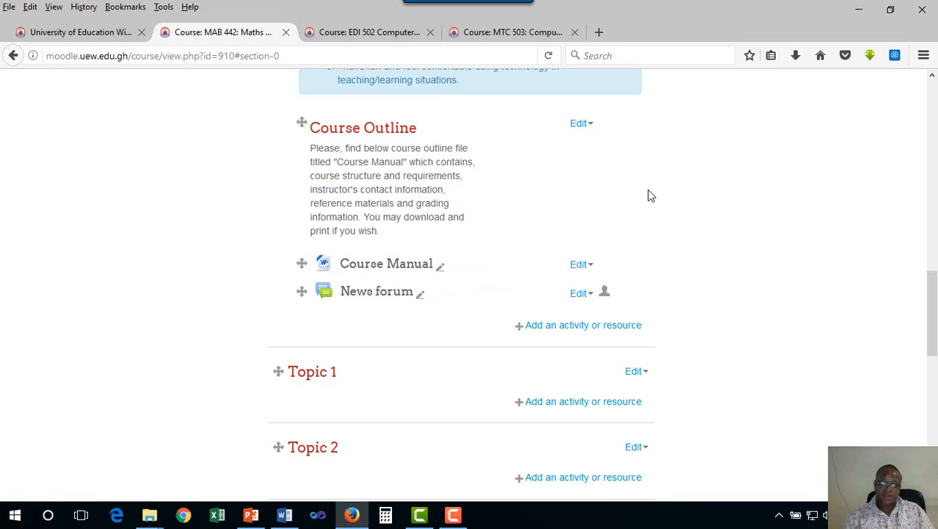
- Arrange the browser beside the MTC 503_SEM2_2016_2017 folder window and add the folder's MTC 503_Course_Manual_Sem2_2017 file below News forum on the course page
left_click(892, 16)
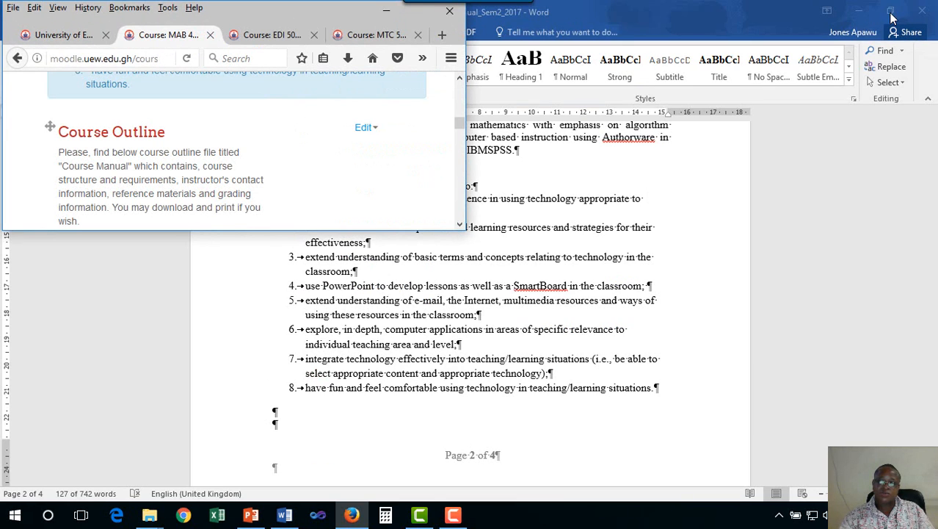
left_click(793, 27)
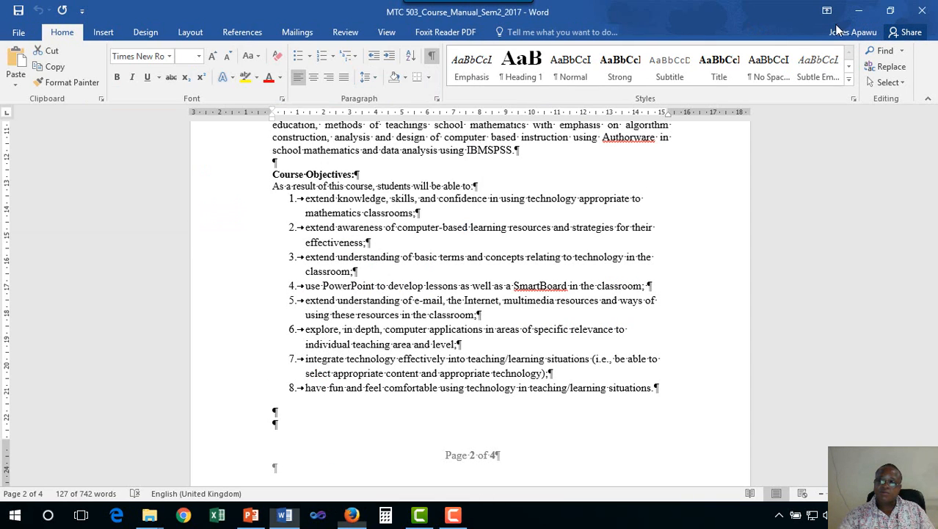
left_click(859, 11)
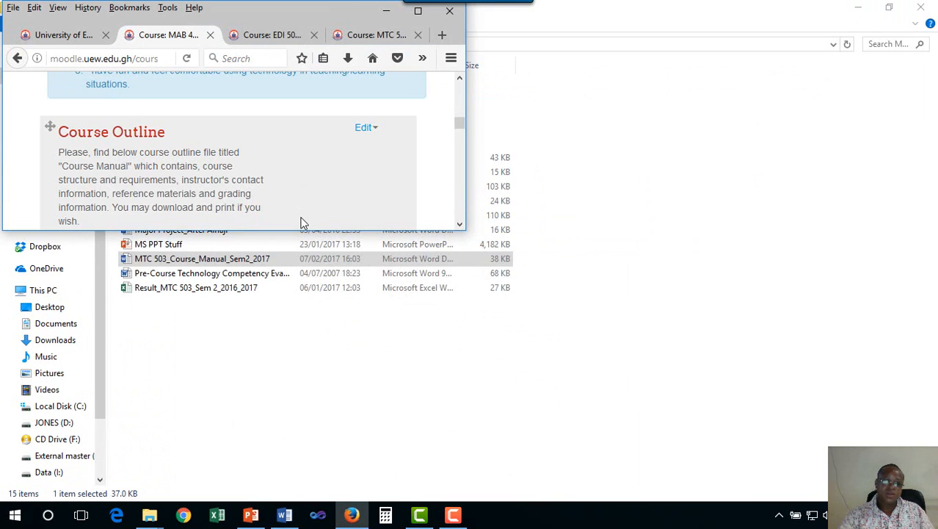
left_click_drag(301, 230, 292, 373)
left_click_drag(252, 22, 749, 76)
left_click(888, 9)
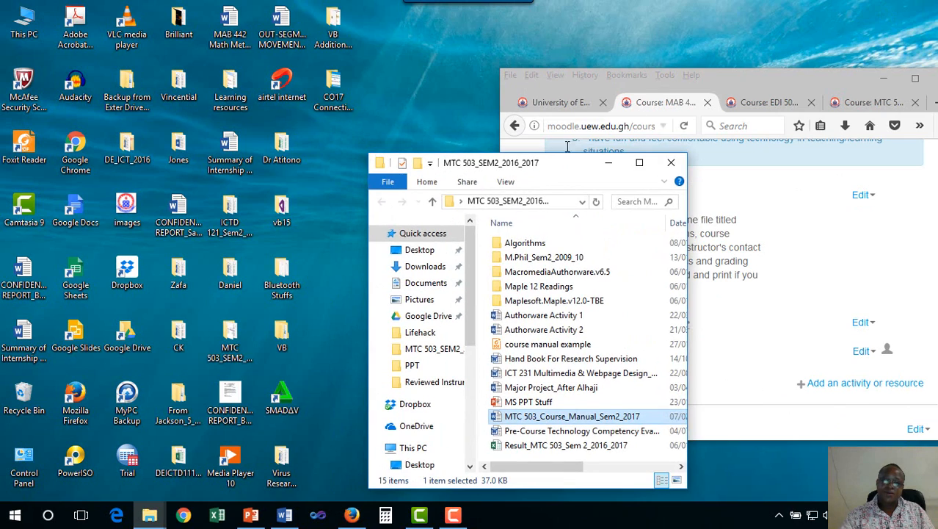
left_click_drag(546, 176, 306, 55)
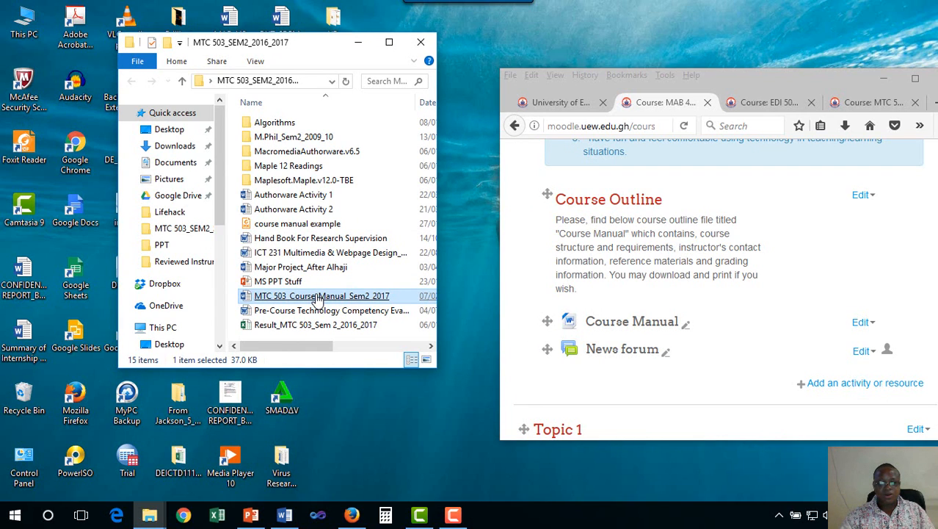
left_click_drag(317, 301, 659, 420)
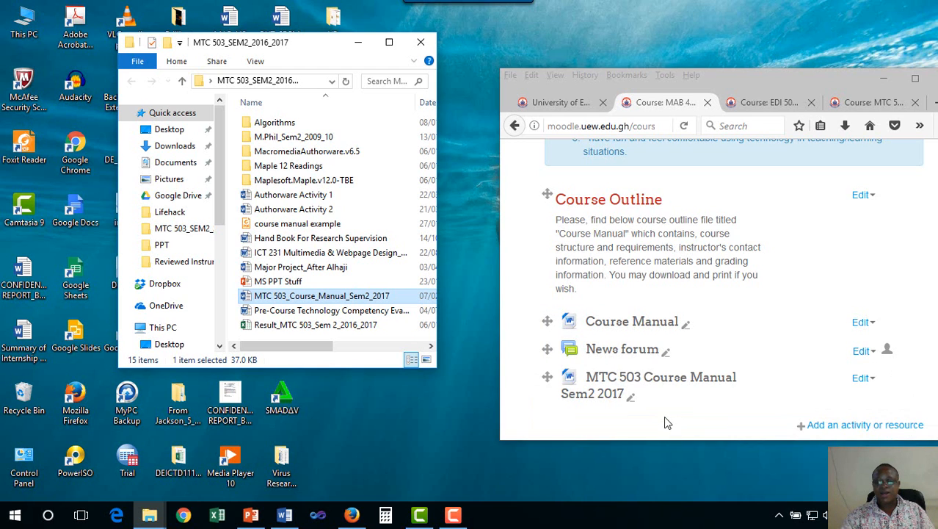
left_click(915, 78)
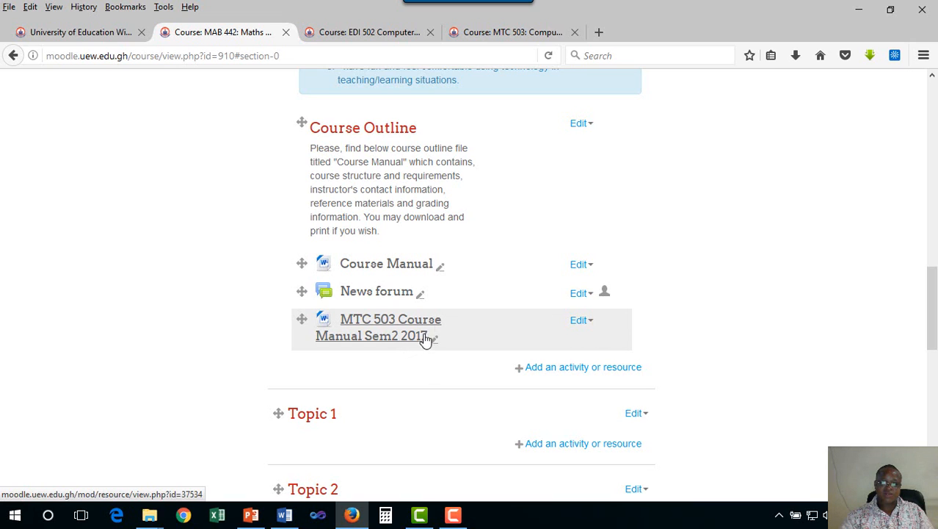
- Delete the Course Manual file resource that sits between the Course Outline label and News forum
left_click(440, 267)
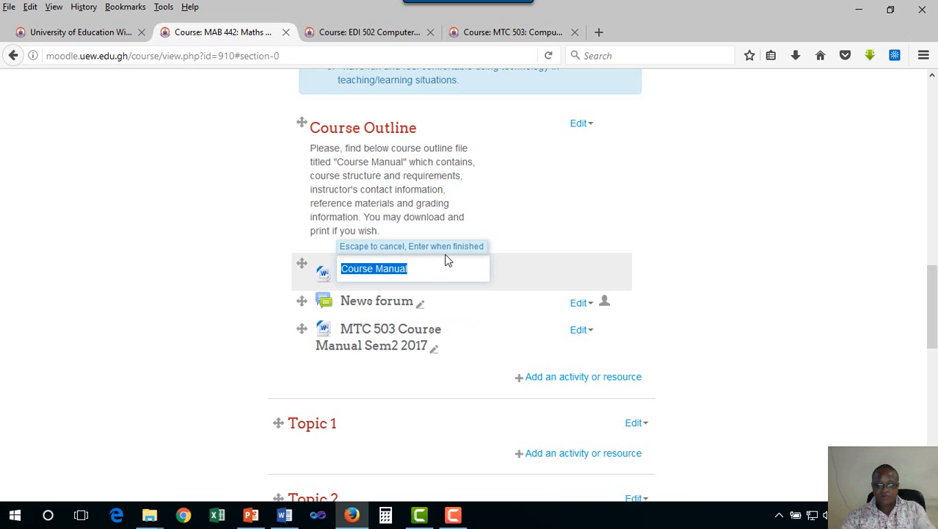
key("Escape")
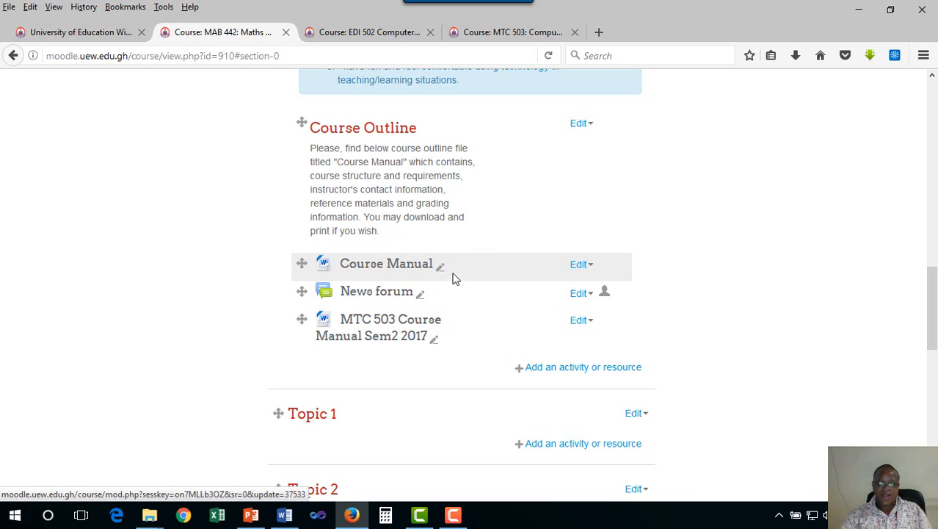
left_click(591, 266)
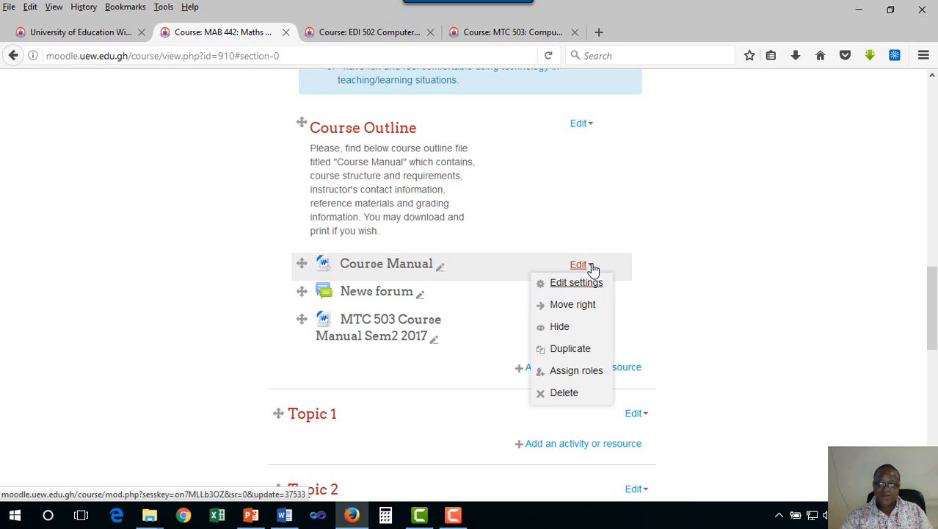
left_click(554, 395)
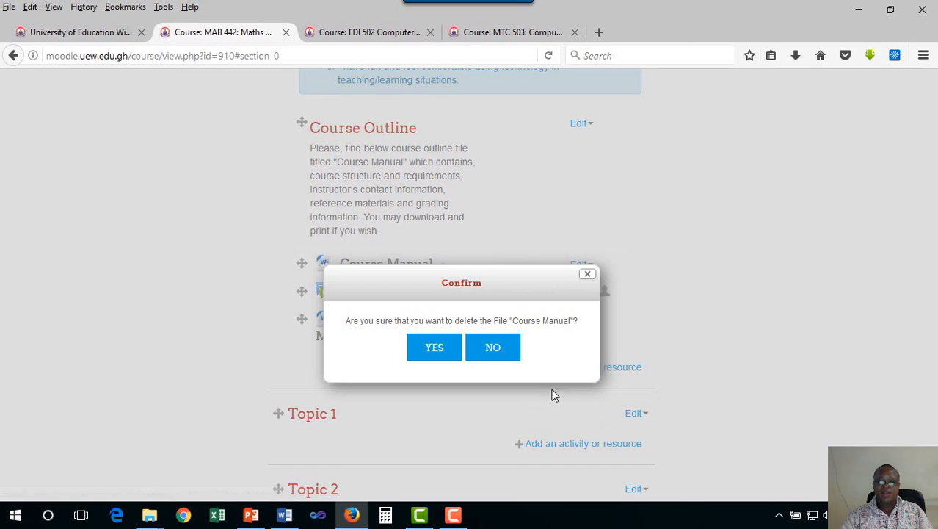
left_click(435, 350)
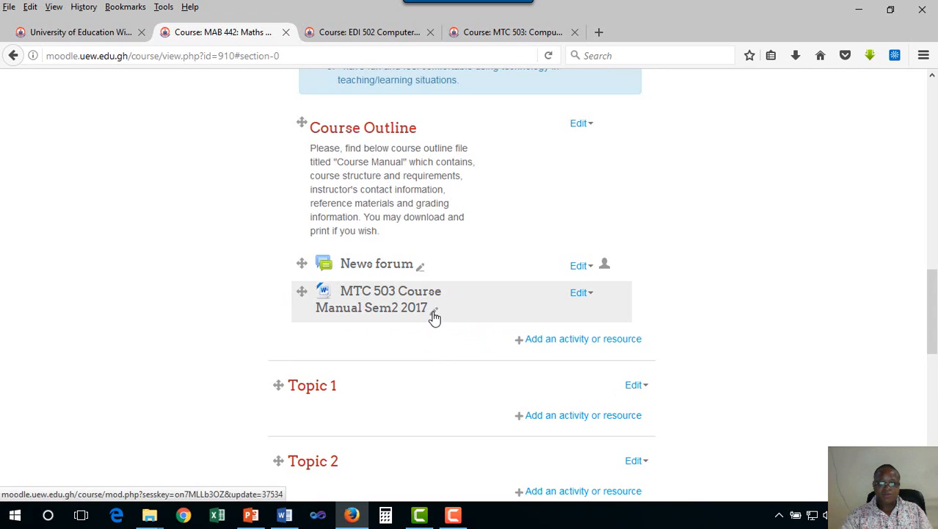
- Rename the MTC 503 Course Manual Sem2 2017 resource to "Course Manual" and move it between the Course Outline label and News forum
left_click(435, 316)
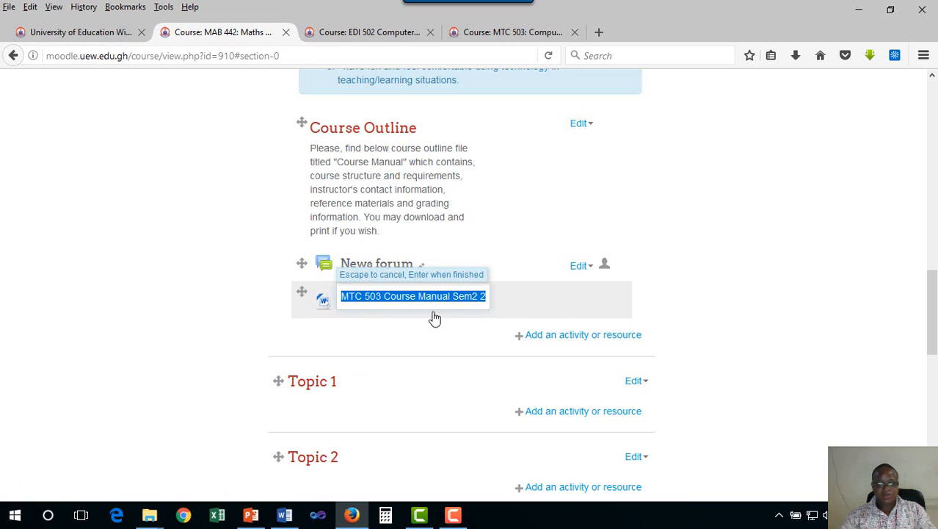
type("Course Manual")
key("Return")
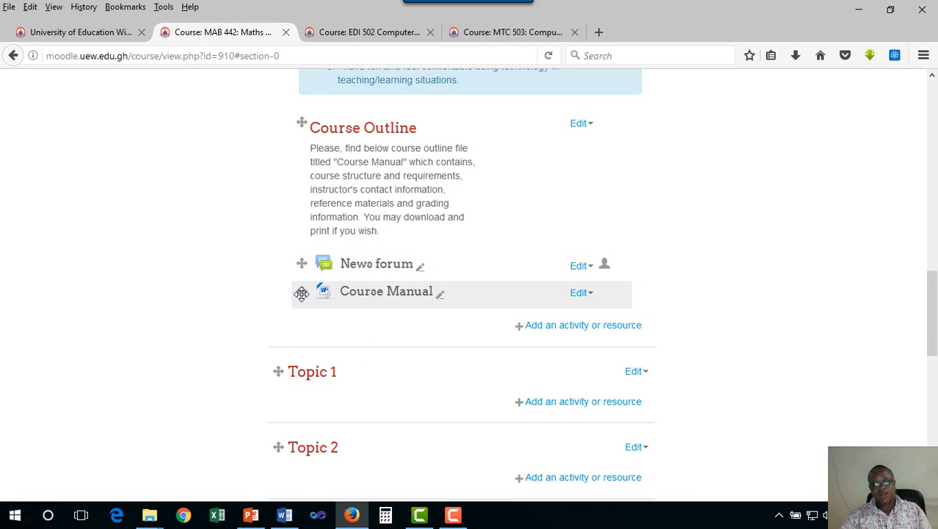
left_click_drag(301, 294, 307, 253)
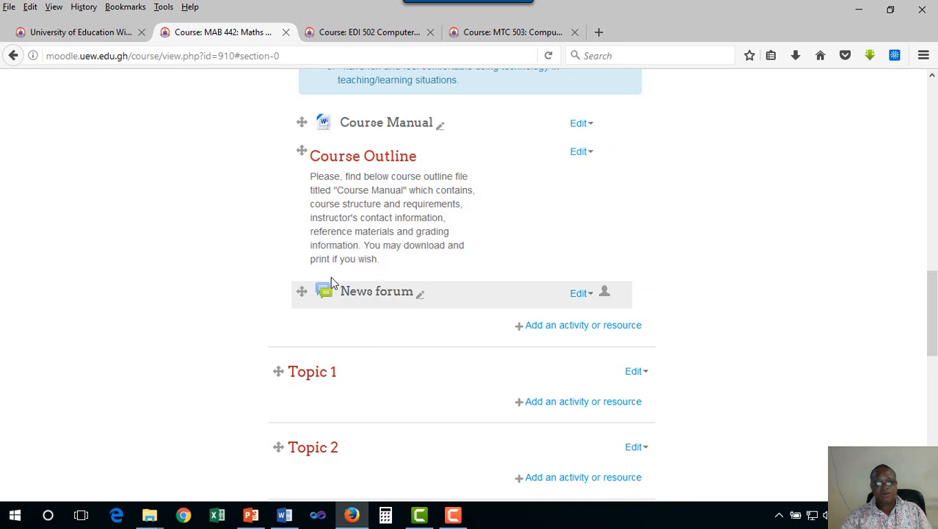
left_click_drag(301, 185, 304, 261)
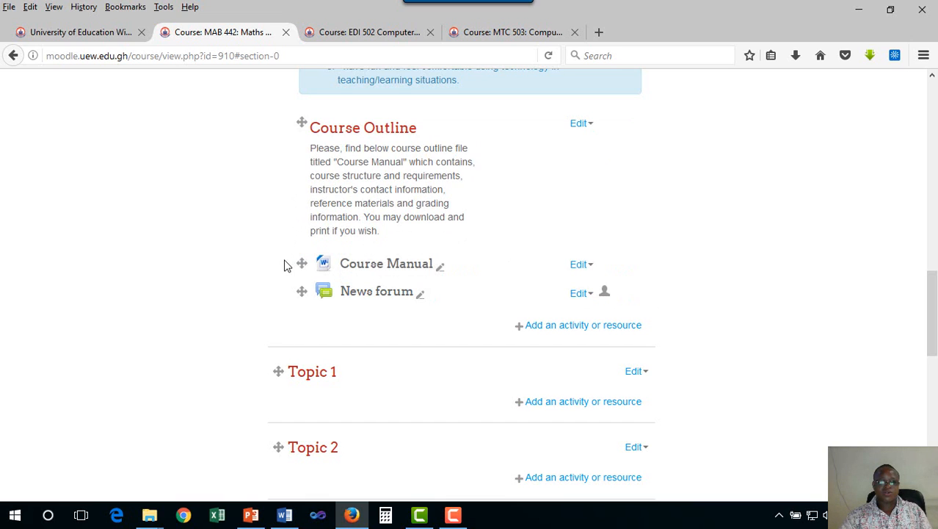